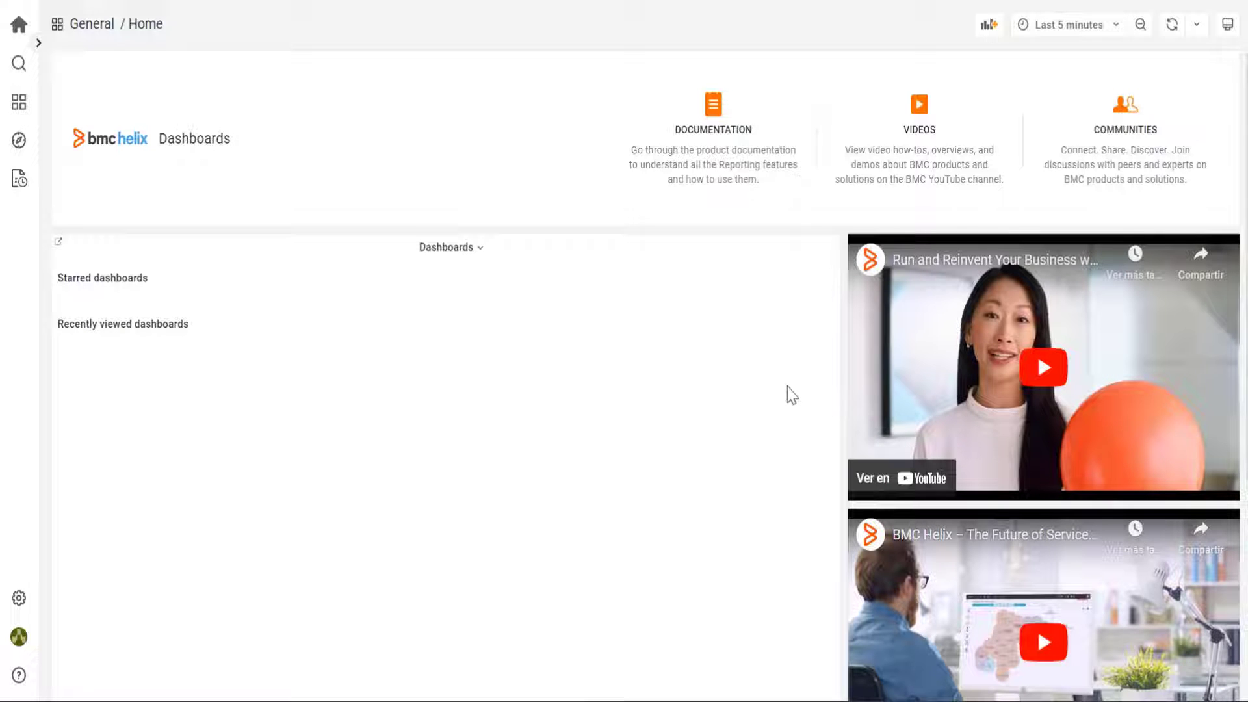
# Add a new empty panel whose query uses the Service Management query type with SQL
pyautogui.click(989, 25)
pyautogui.click(223, 159)
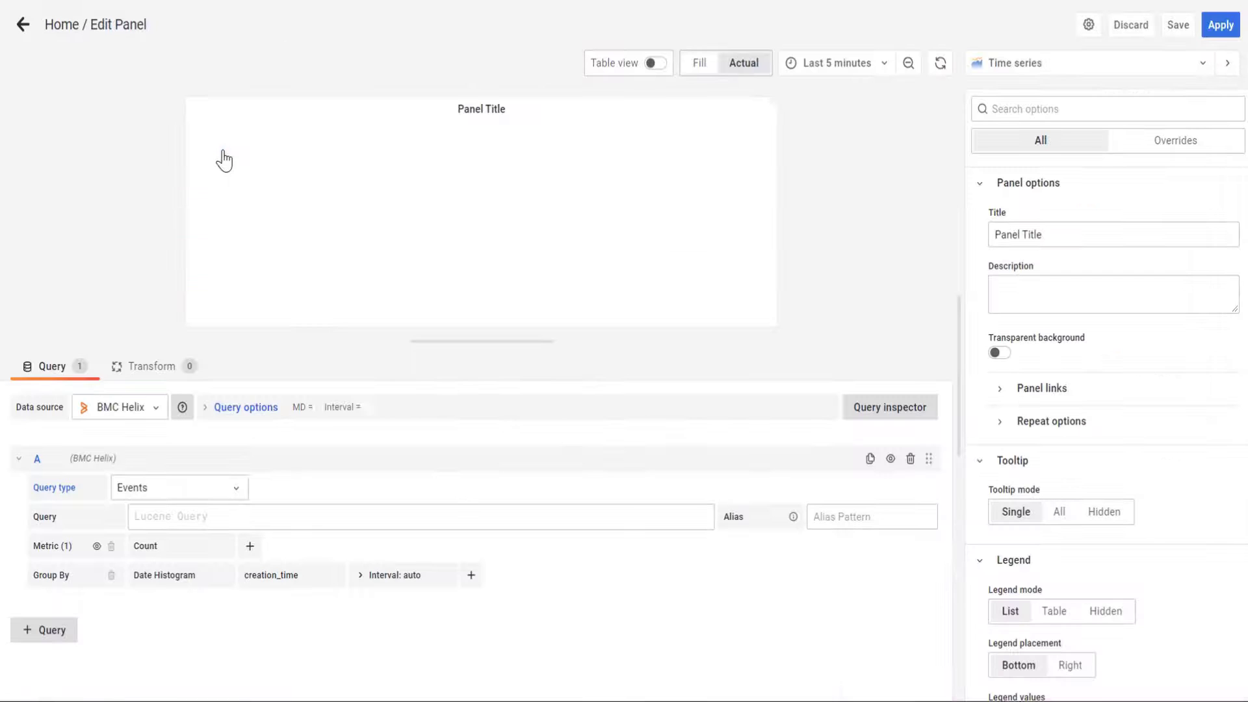
pyautogui.click(176, 490)
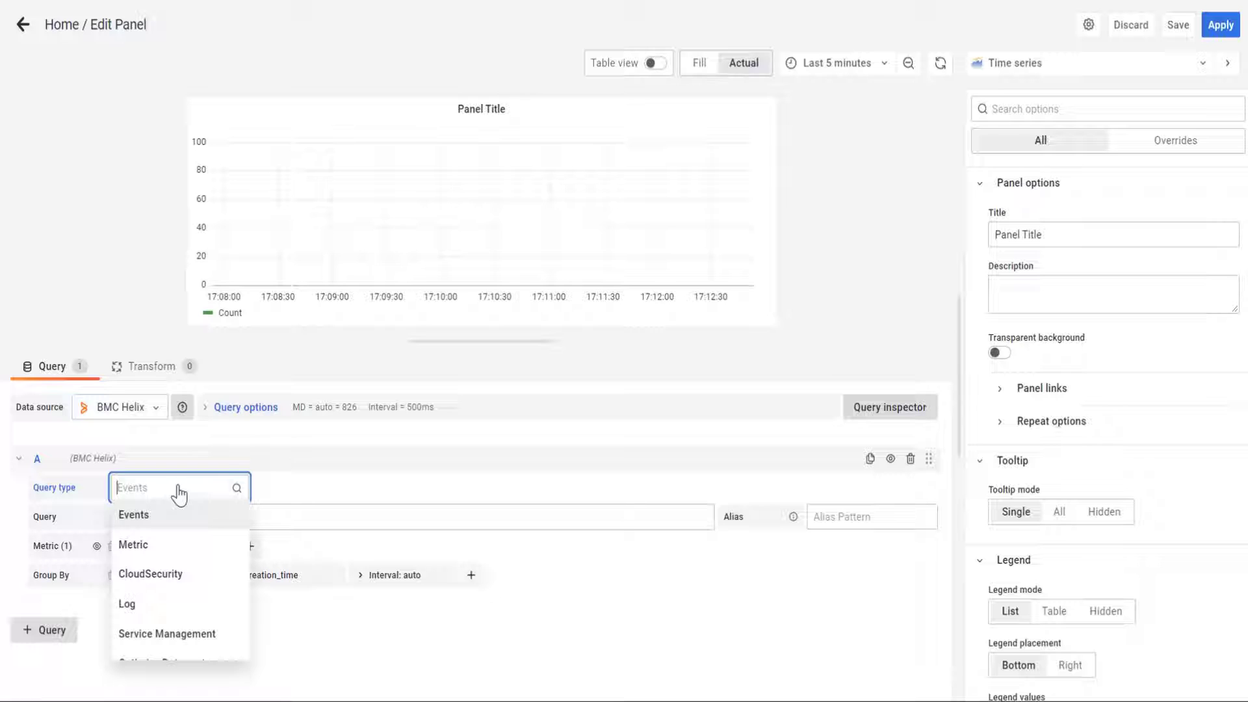
pyautogui.click(172, 634)
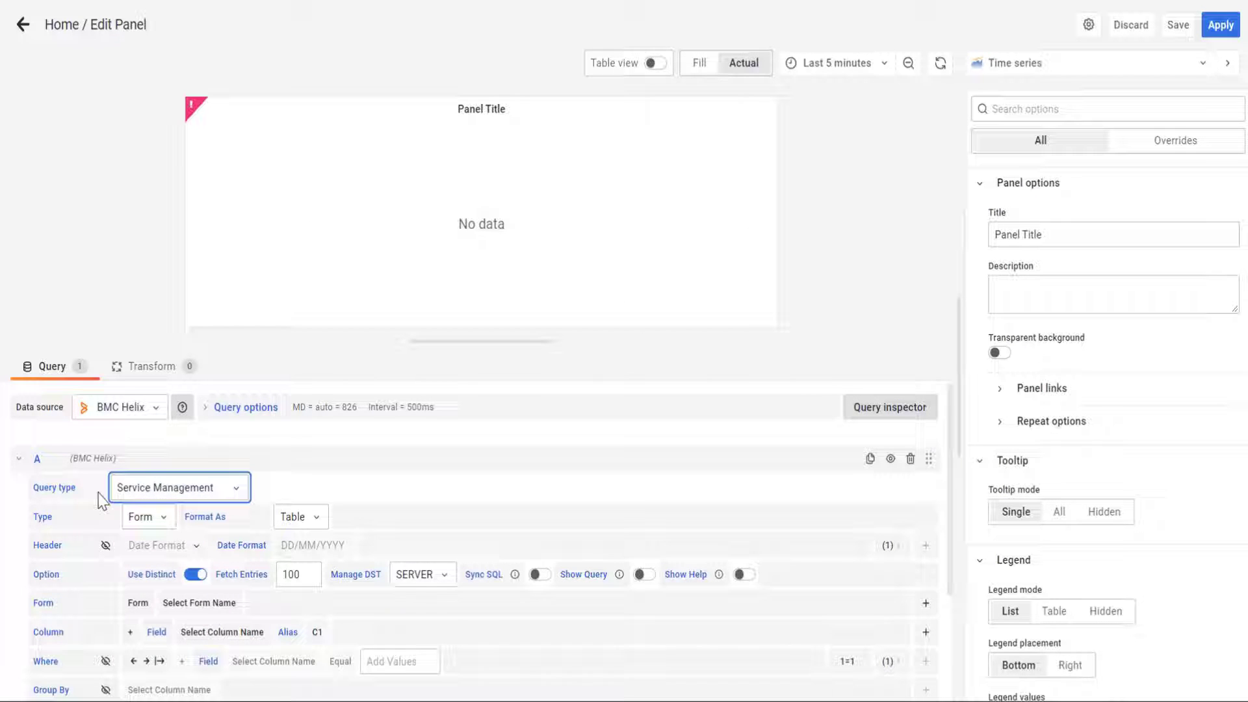
pyautogui.click(163, 518)
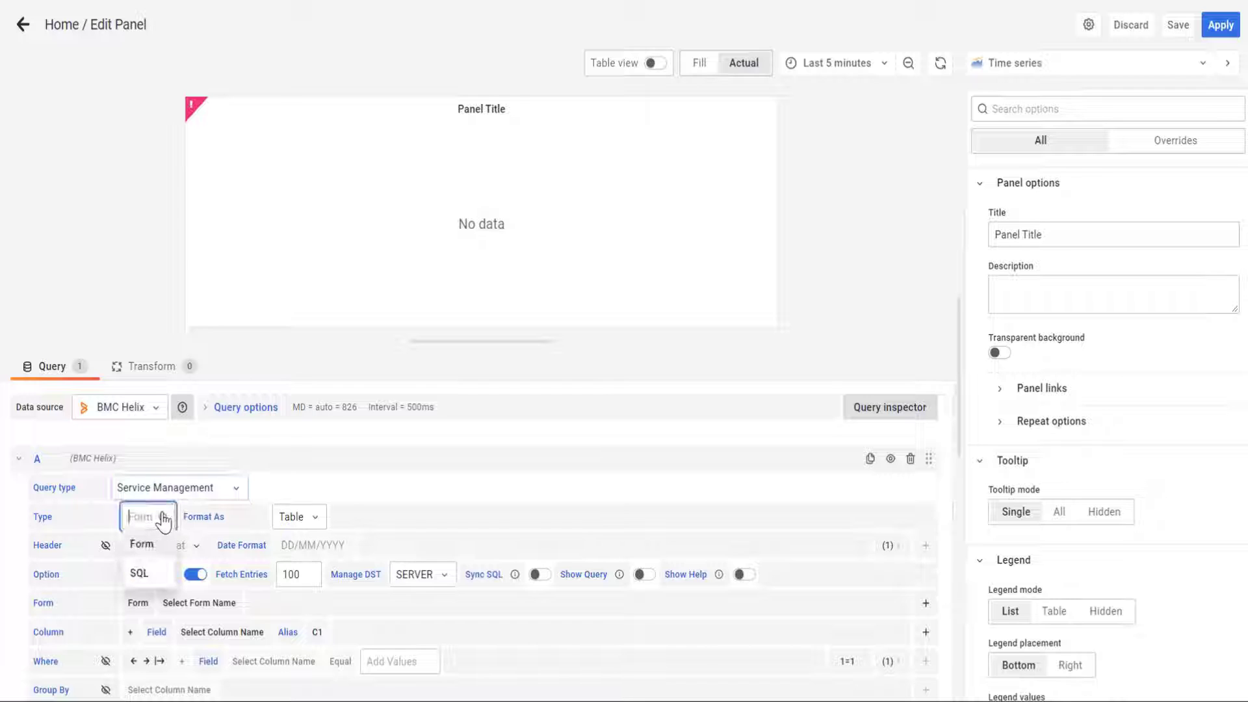
pyautogui.click(139, 573)
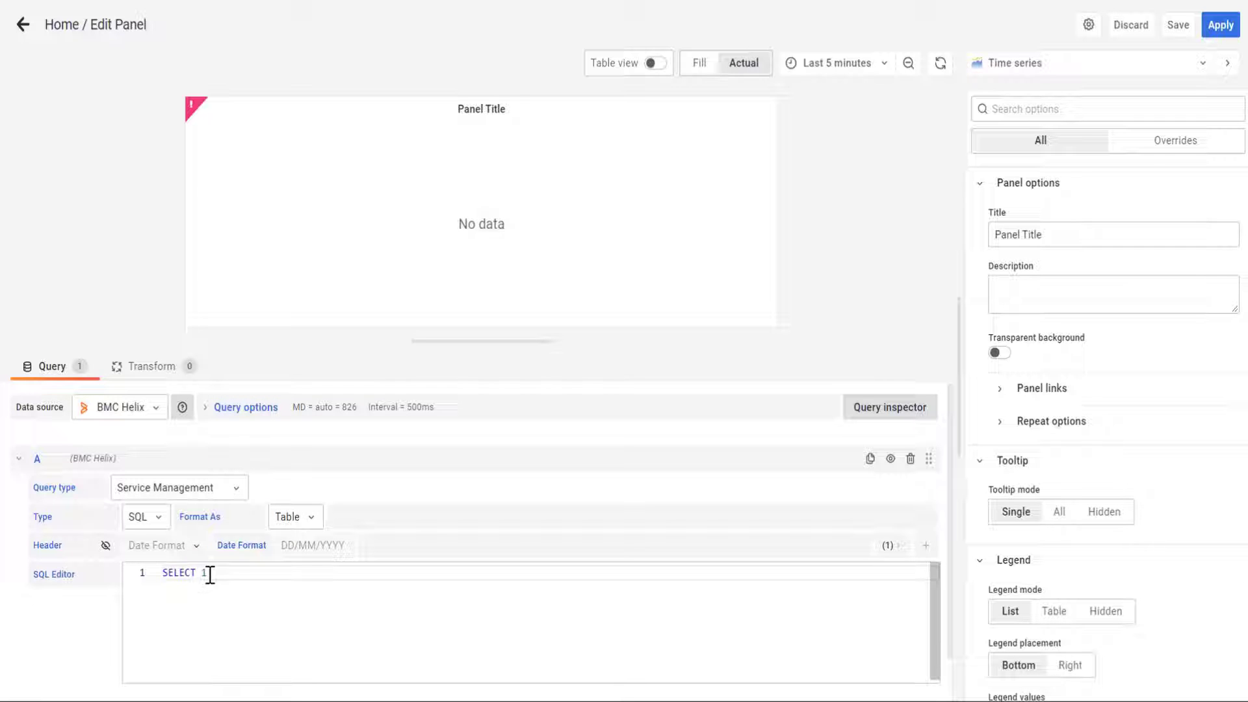
# Replace SELECT 1 with the SELECT DISTINCT HPD:Help Desk incident query and turn on Table view
pyautogui.moveTo(209, 577); pyautogui.dragTo(98, 554)
pyautogui.write('SELECT DISTINCT `HPD:Help Desk`.`Incident Number` AS Incident_Number, `HPD:Help Desk`.`Status` AS Status, `HPD:Help Desk`.`Submit Date` AS Submit_Date, `HPD:Help Desk`.`Closed Date` AS Closed_Date FROM `HPD:Help Desk`')
pyautogui.click(257, 629)
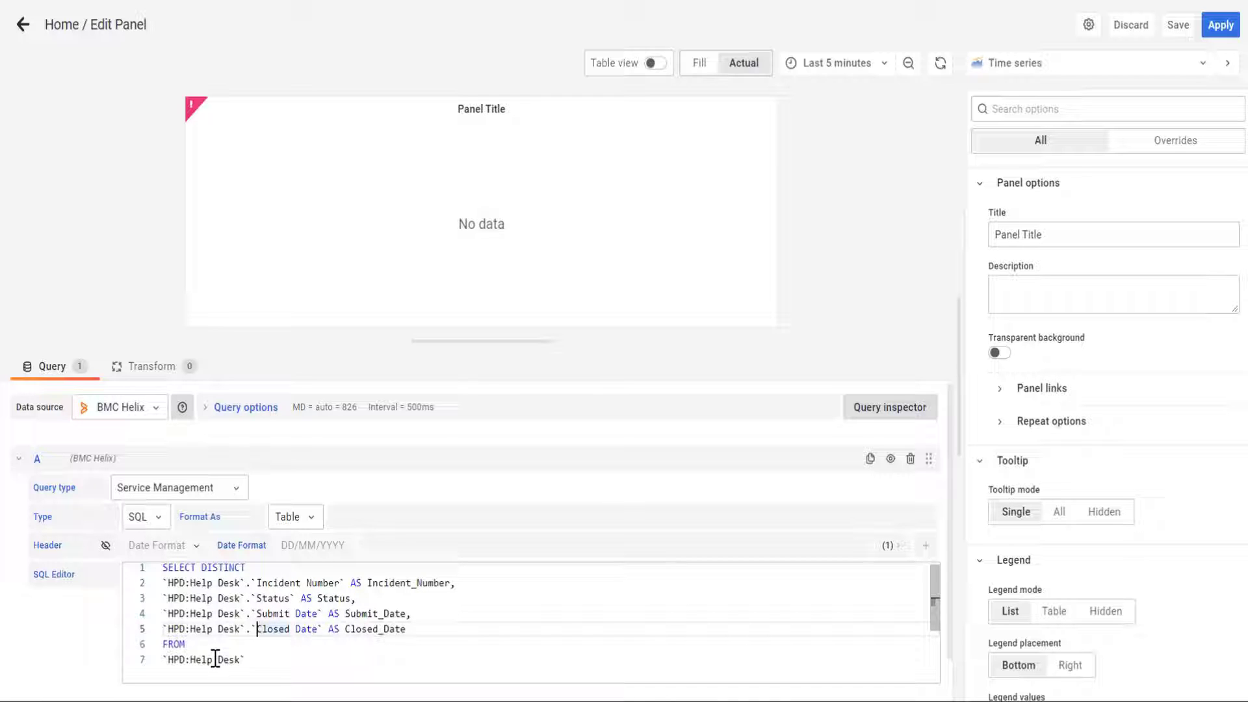
pyautogui.click(268, 661)
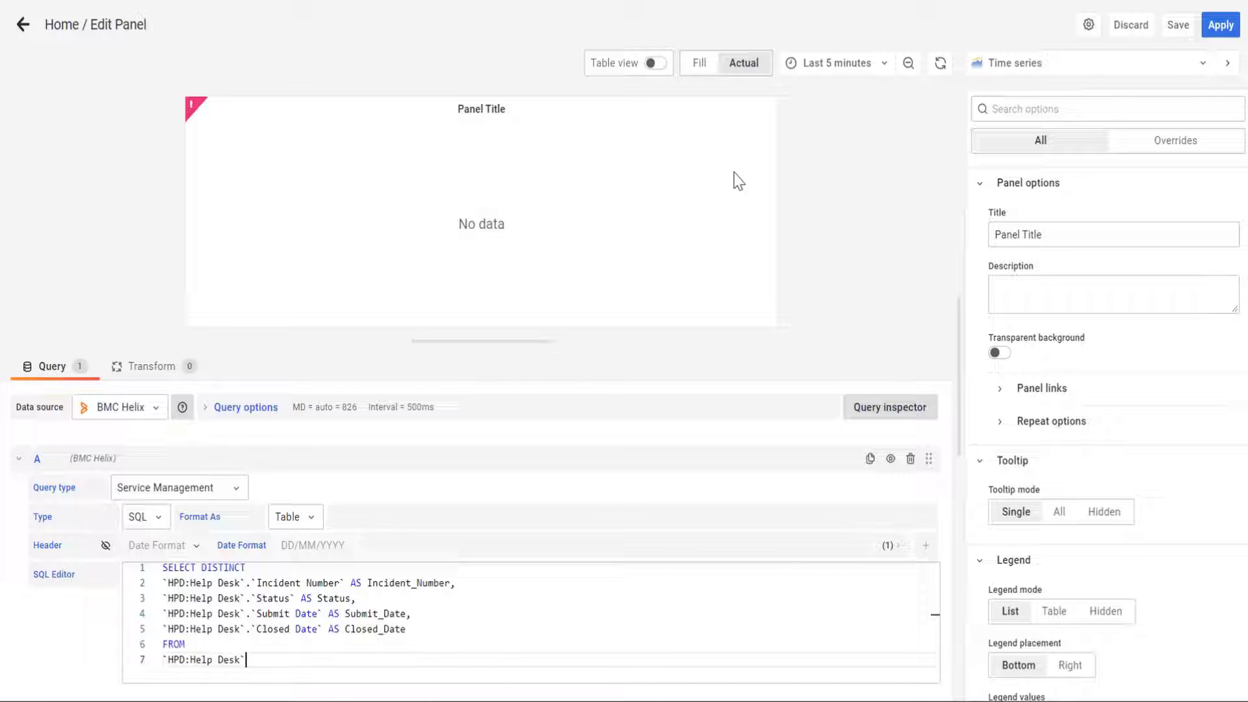
pyautogui.click(650, 65)
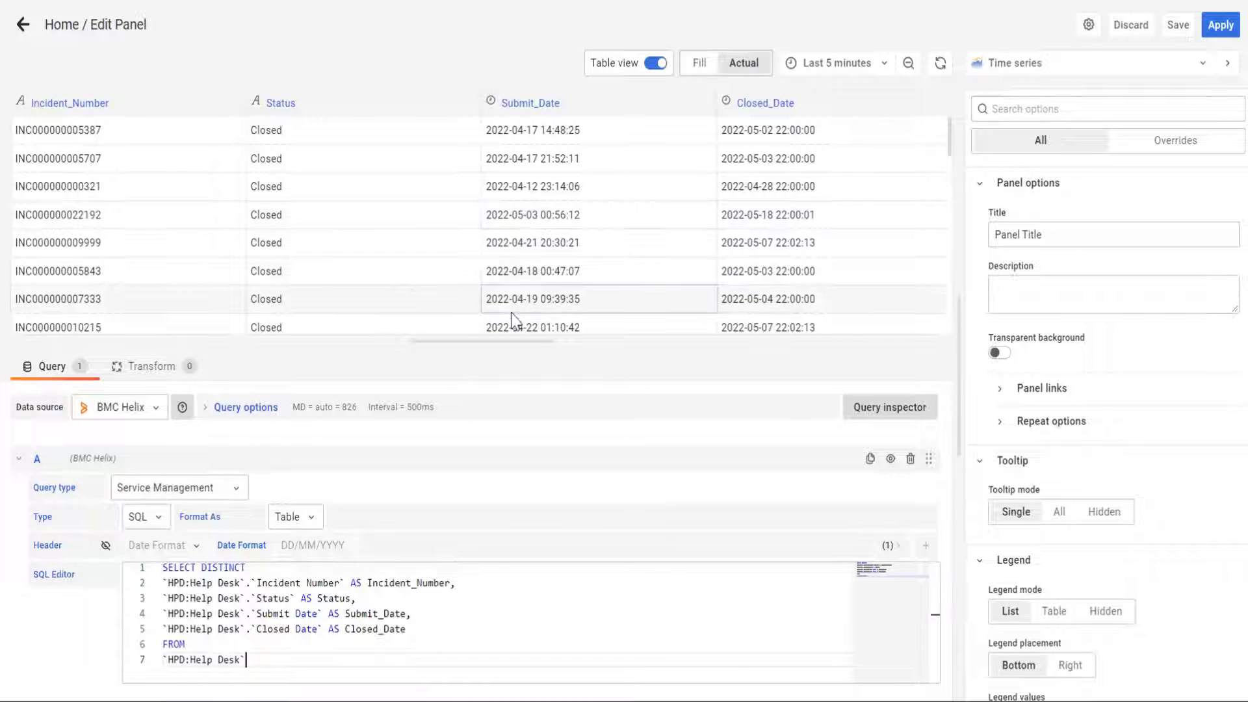
# Switch the time range to Last 6 hours, then Previous year, then back to Last 5 minutes
pyautogui.click(888, 67)
pyautogui.click(818, 273)
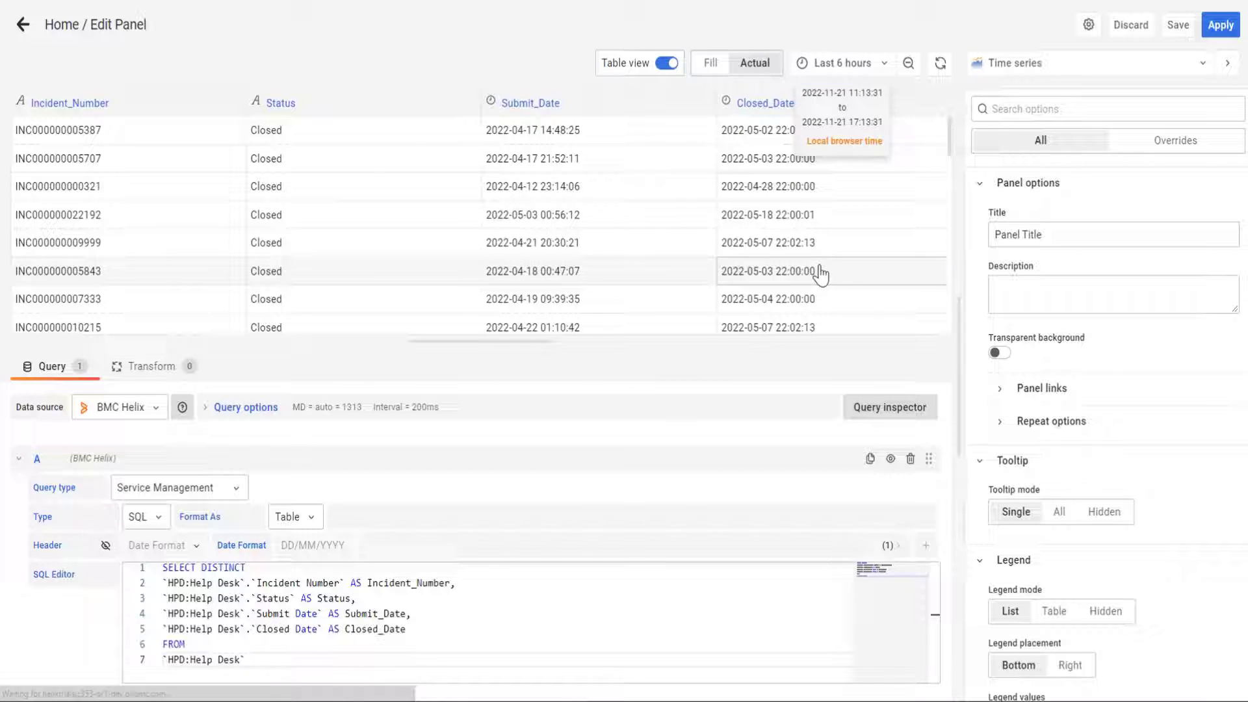
pyautogui.click(864, 63)
pyautogui.scroll(-8, 824, 276)
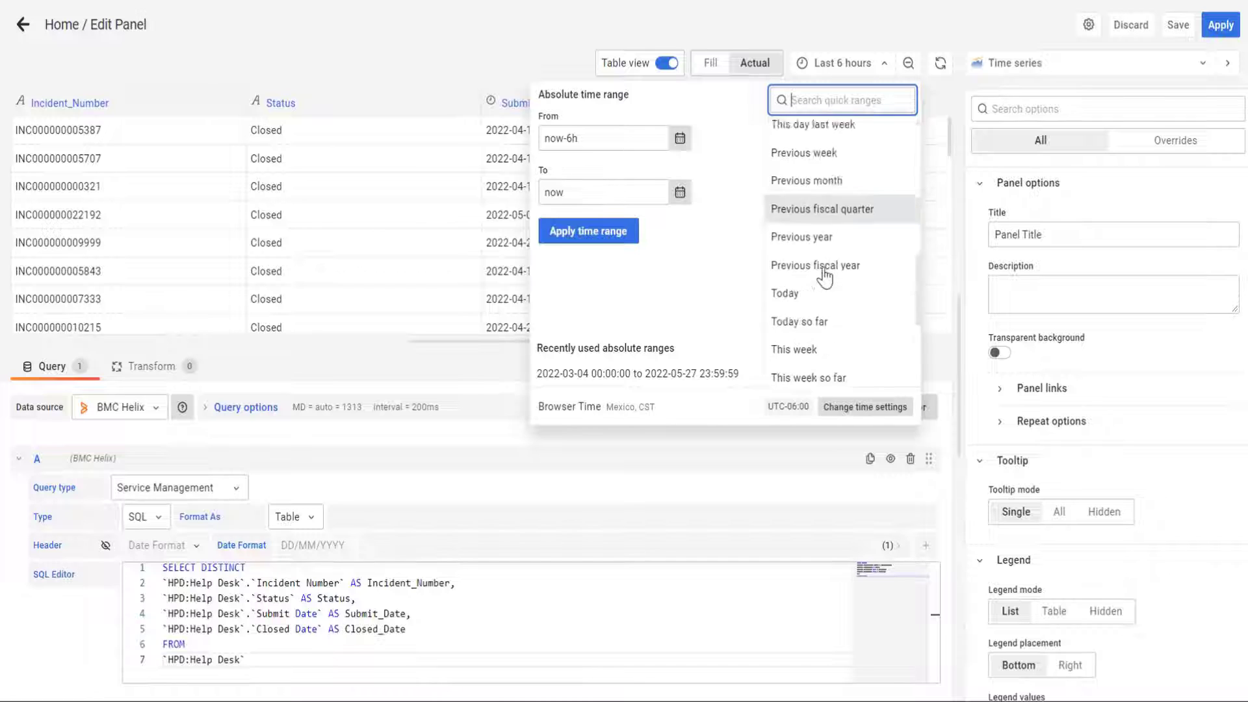
pyautogui.scroll(-2, 824, 276)
pyautogui.scroll(5, 820, 312)
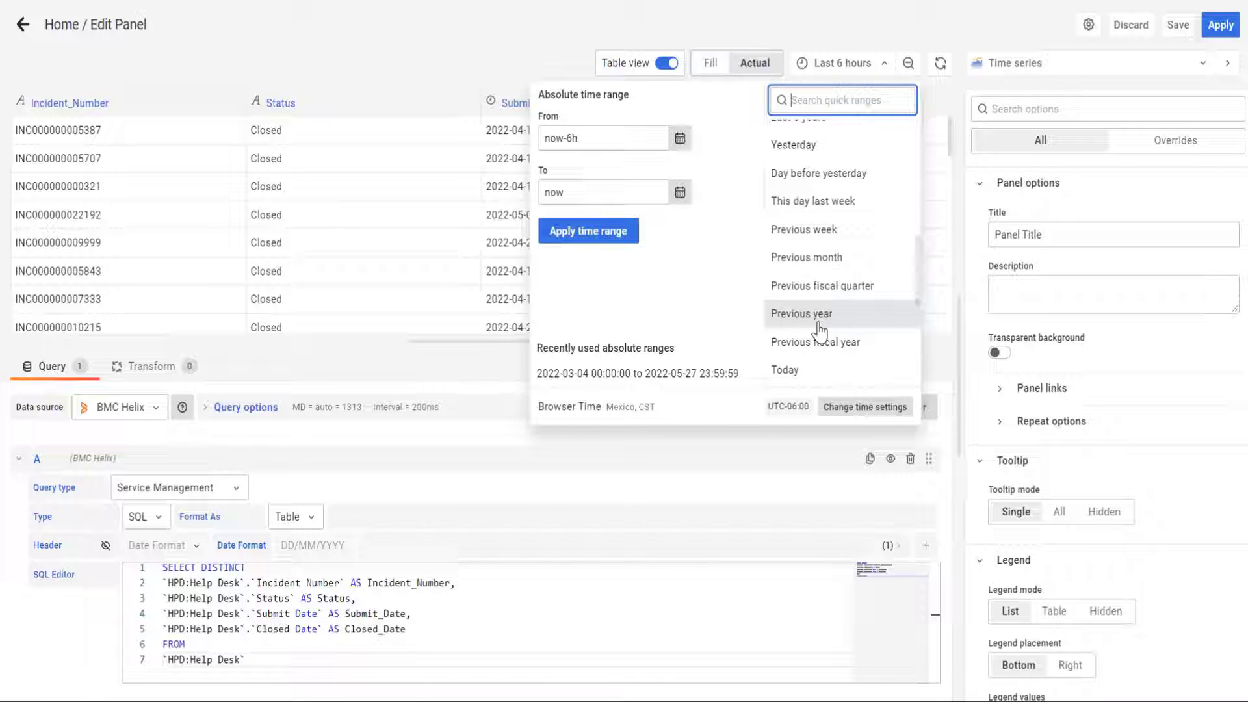
pyautogui.click(820, 328)
pyautogui.click(865, 65)
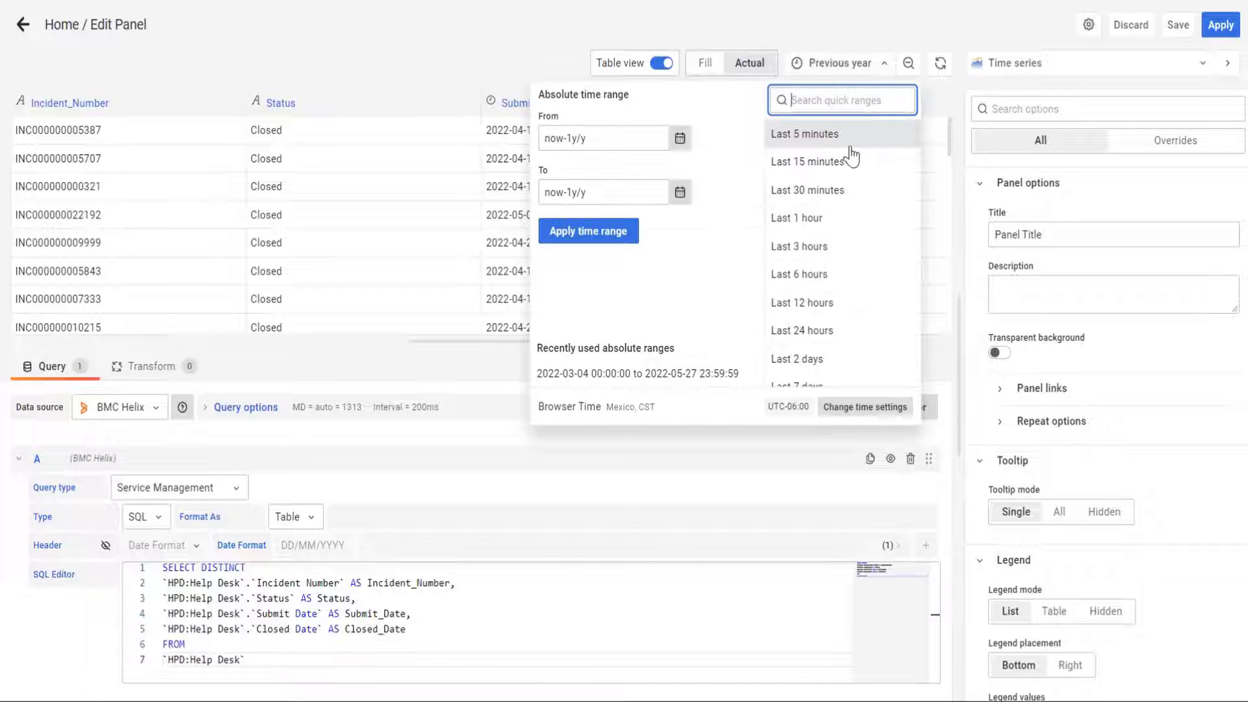
pyautogui.click(835, 134)
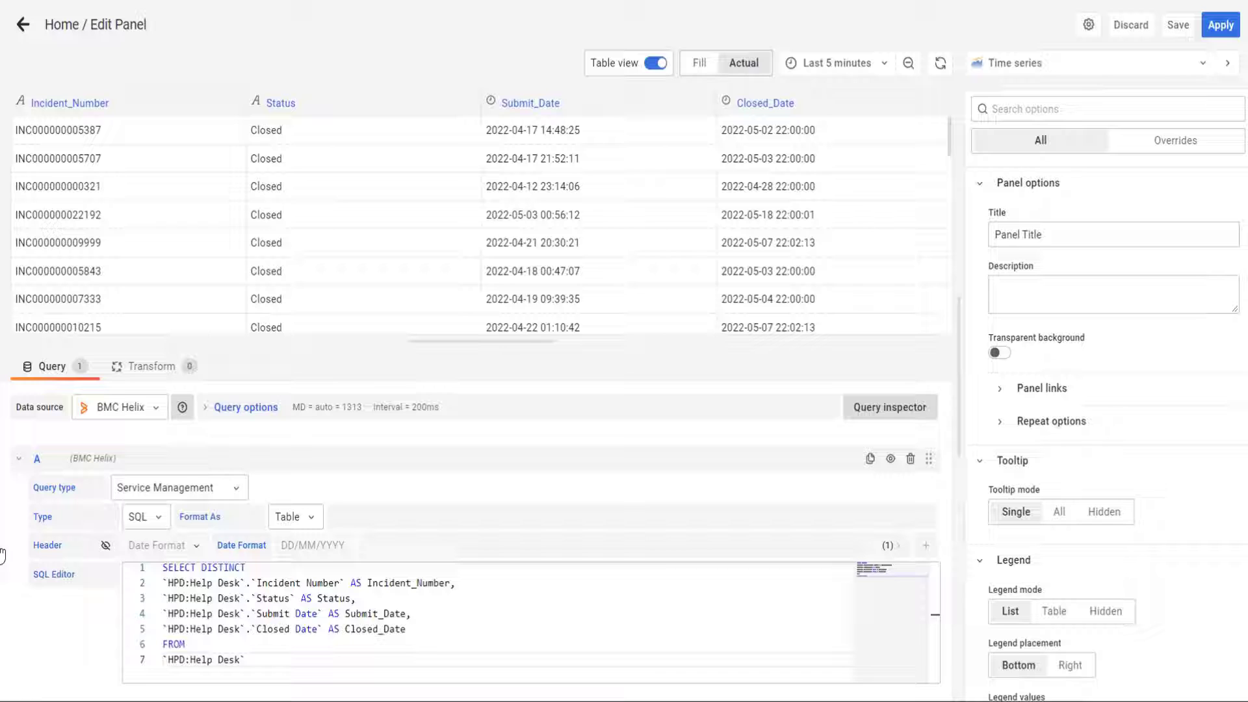
# Append the line WHERE `Closed Date` >= '${__from:date:YYYY-MM-DD}' after the table name
pyautogui.click(278, 666)
pyautogui.scroll(-1, 256, 611)
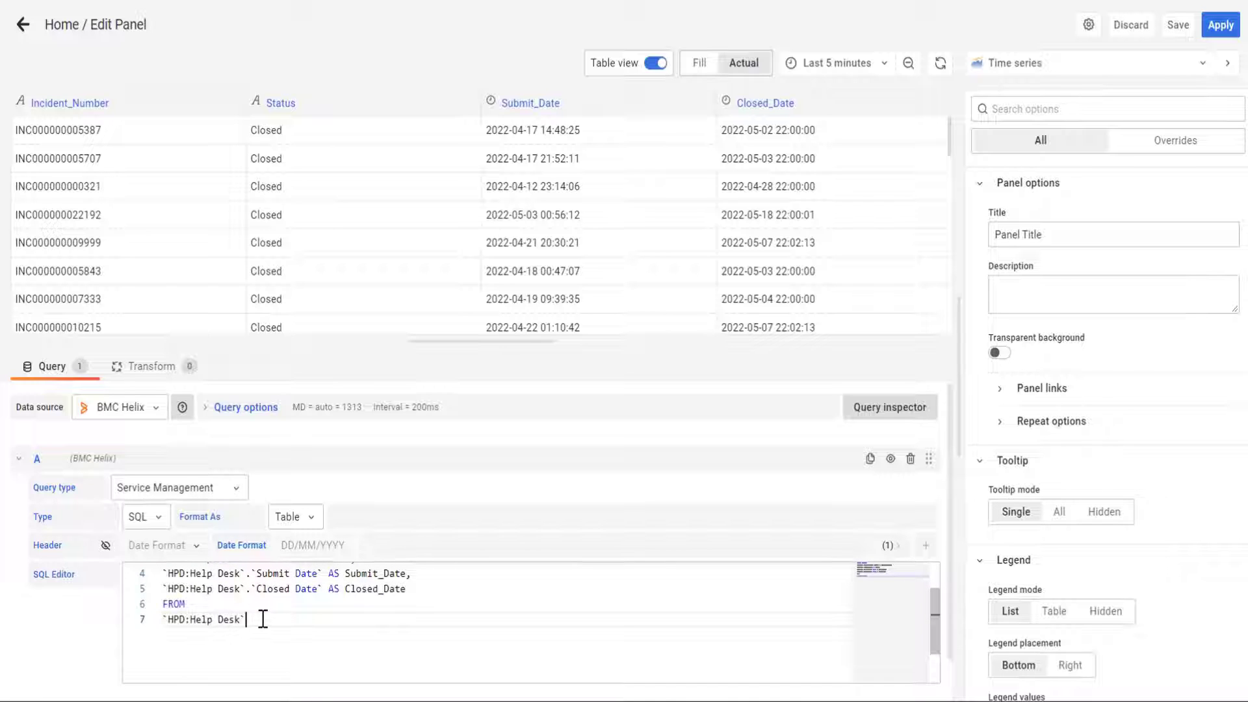
pyautogui.press('Return')
pyautogui.write("WHERE `HPD:Help Desk`.`Closed Date` >= '${__from:date:YYYY-MM-DD}'")
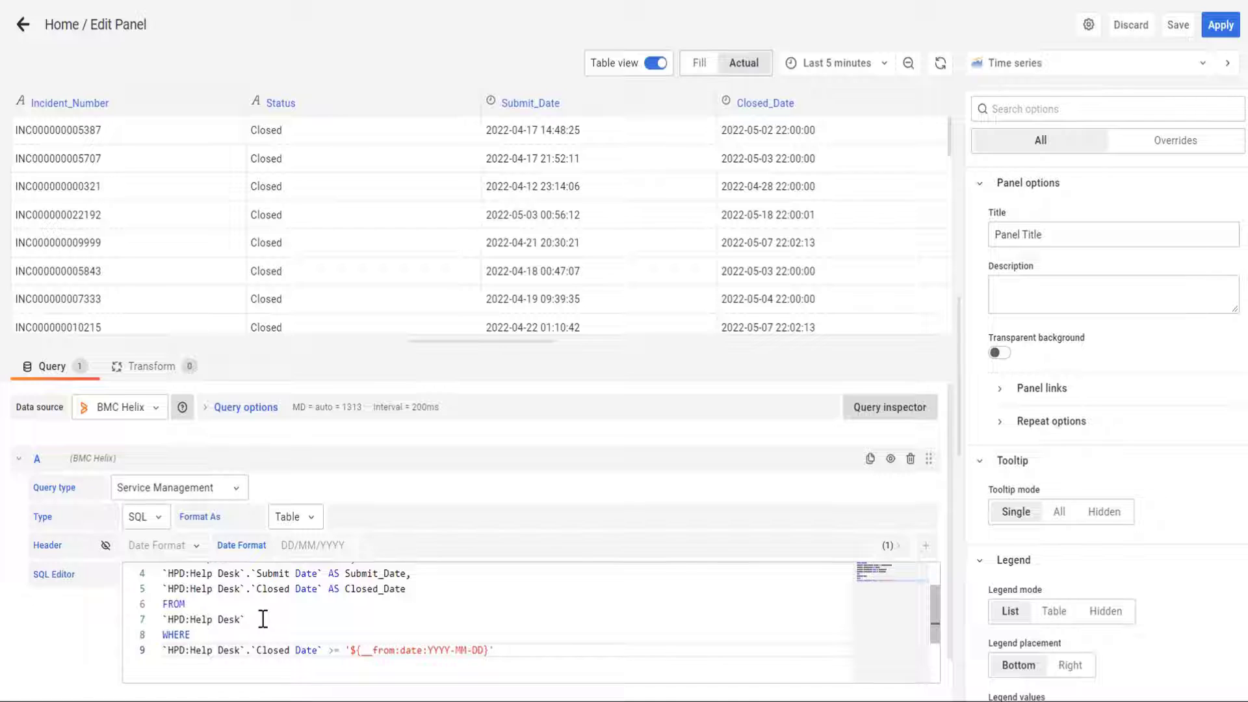
pyautogui.moveTo(345, 650); pyautogui.dragTo(505, 657)
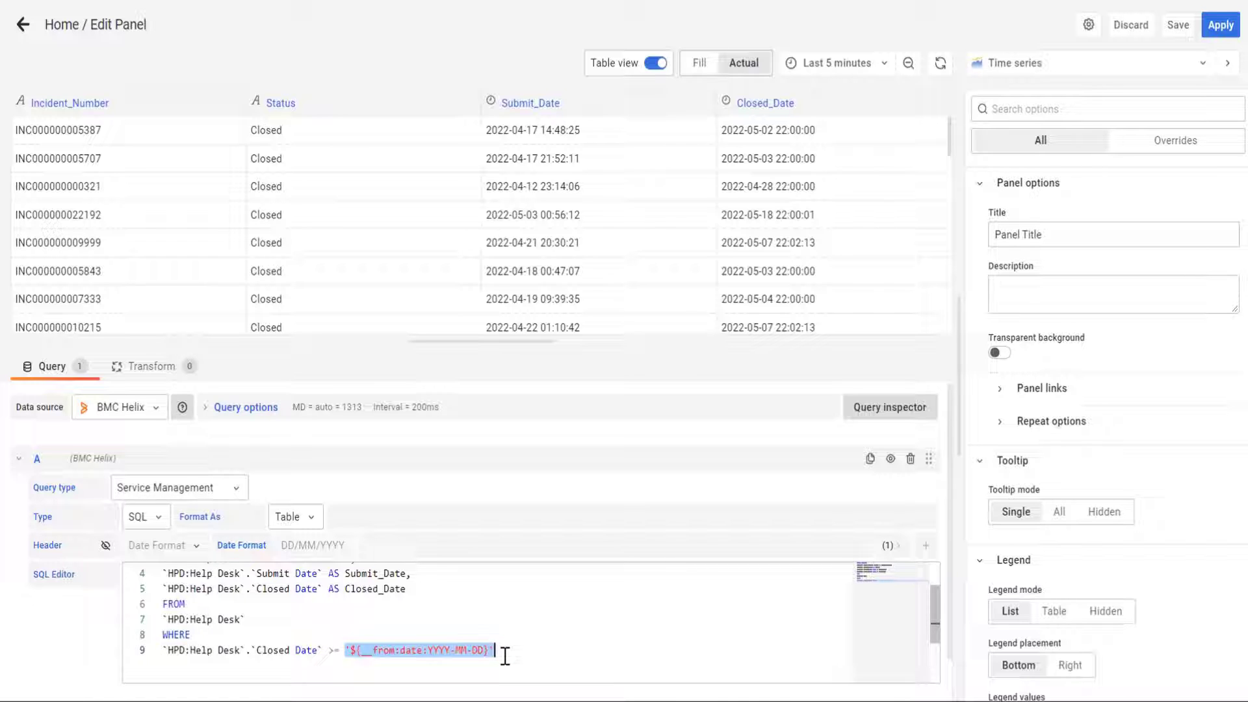
pyautogui.click(505, 657)
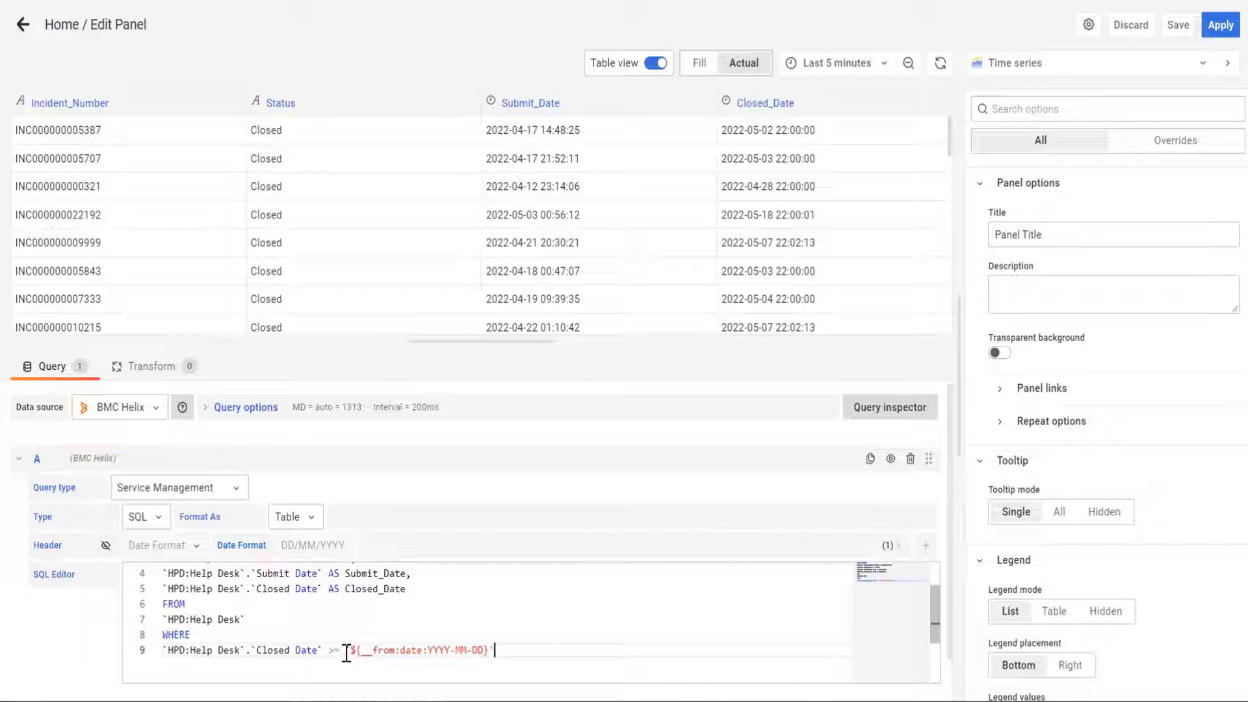
pyautogui.moveTo(349, 650); pyautogui.dragTo(506, 651)
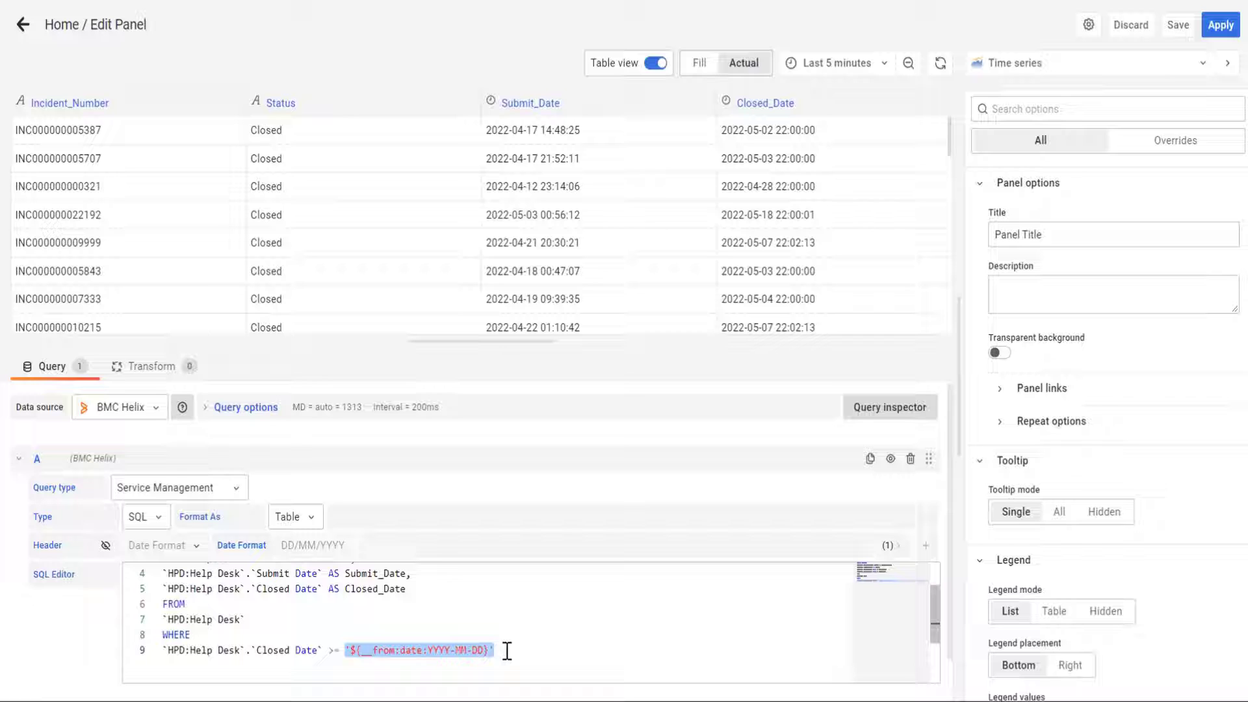
pyautogui.click(506, 651)
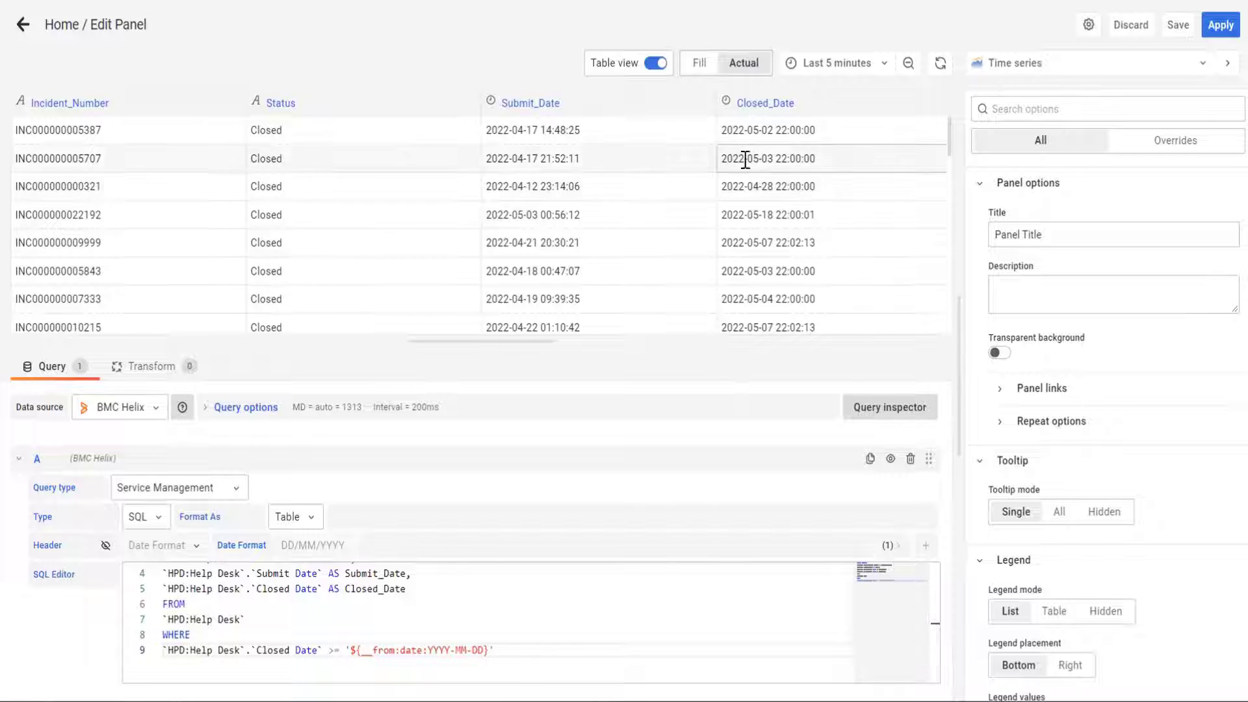
# Try the time ranges Last 5 minutes, Last 1 year, then Last 5 minutes again
pyautogui.click(857, 68)
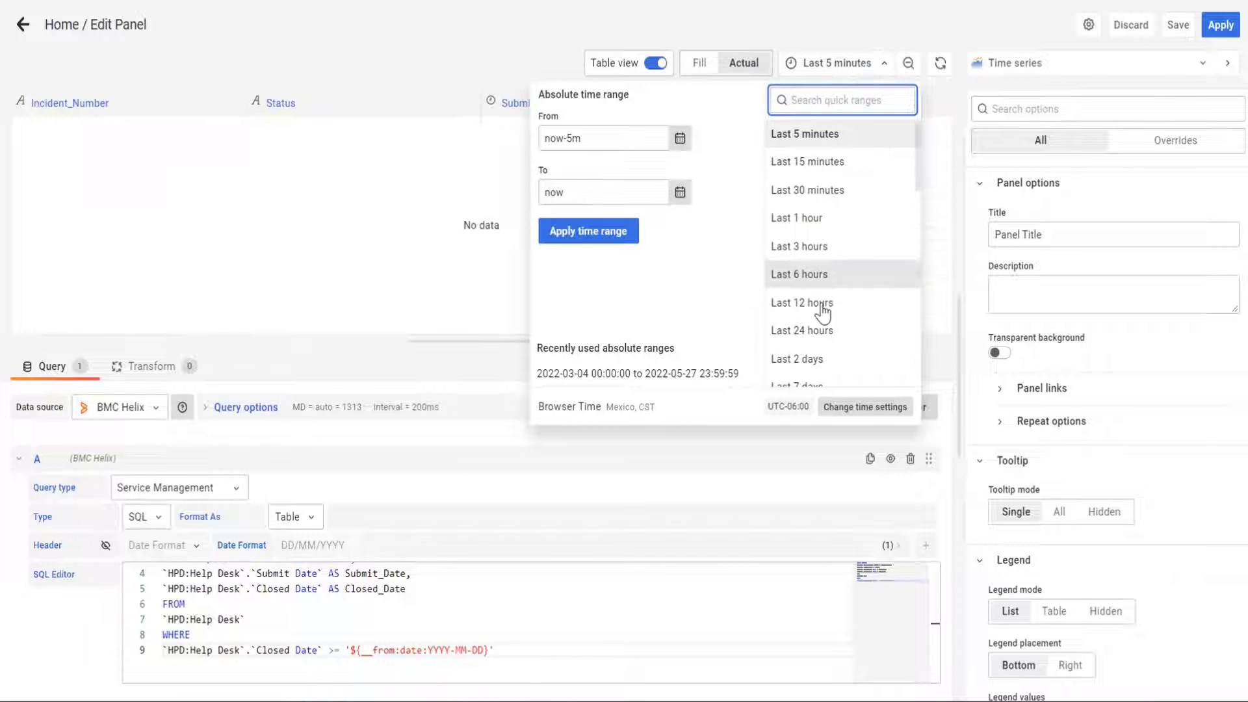
pyautogui.click(827, 131)
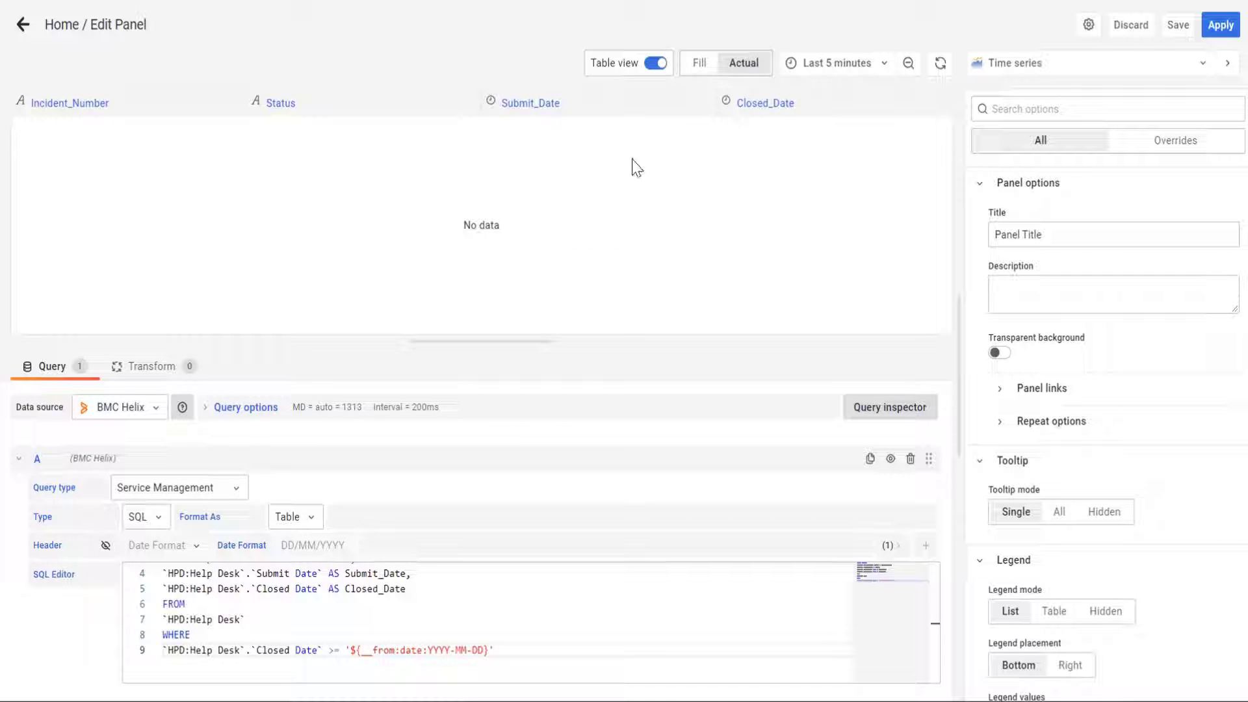
pyautogui.click(869, 69)
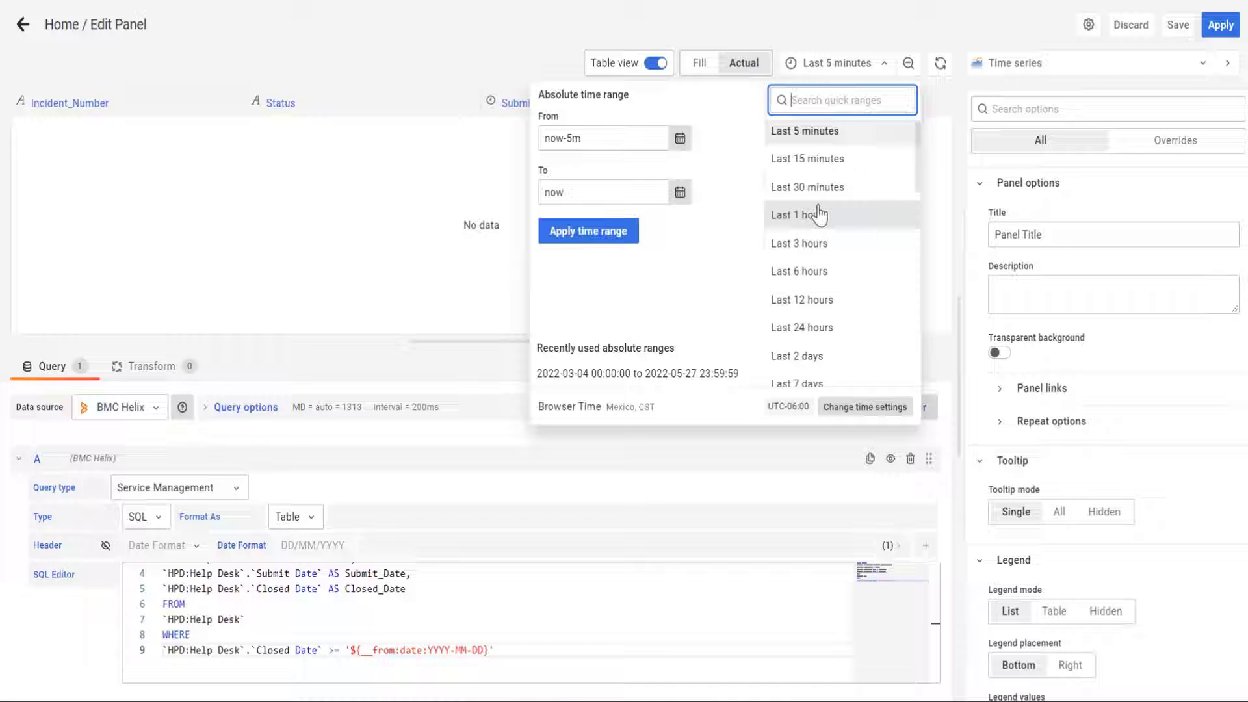
pyautogui.scroll(-5, 819, 215)
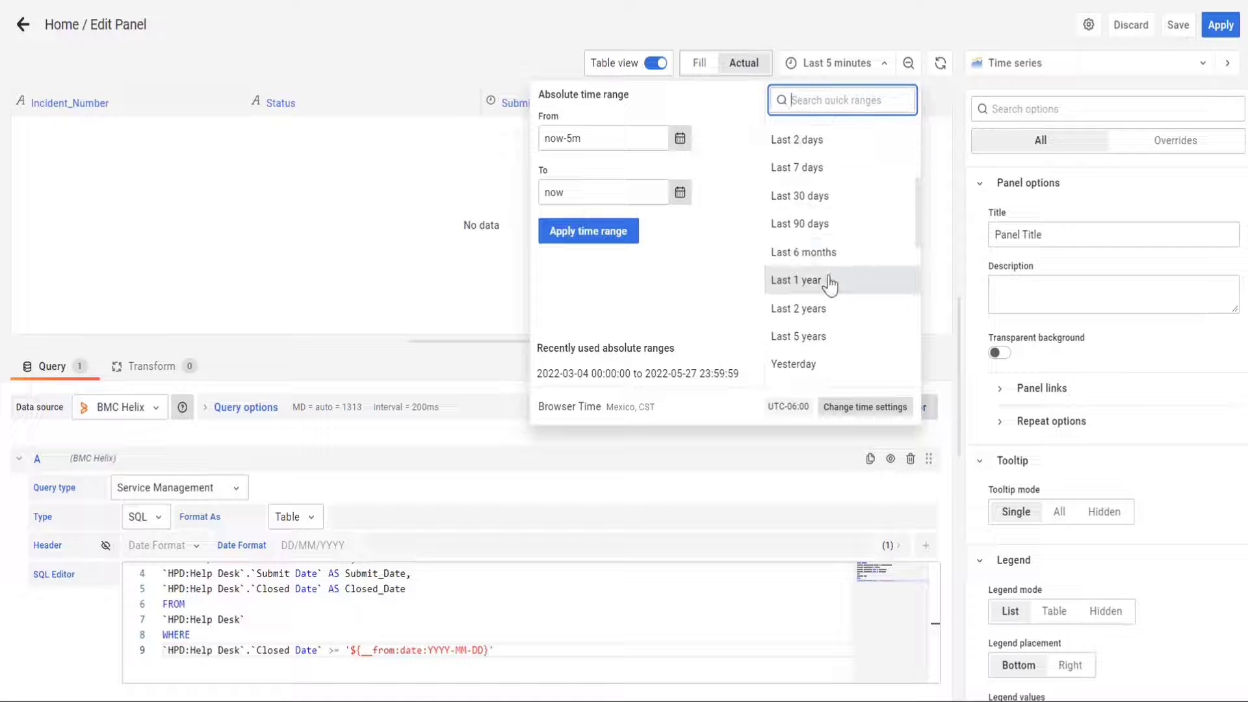
pyautogui.click(830, 285)
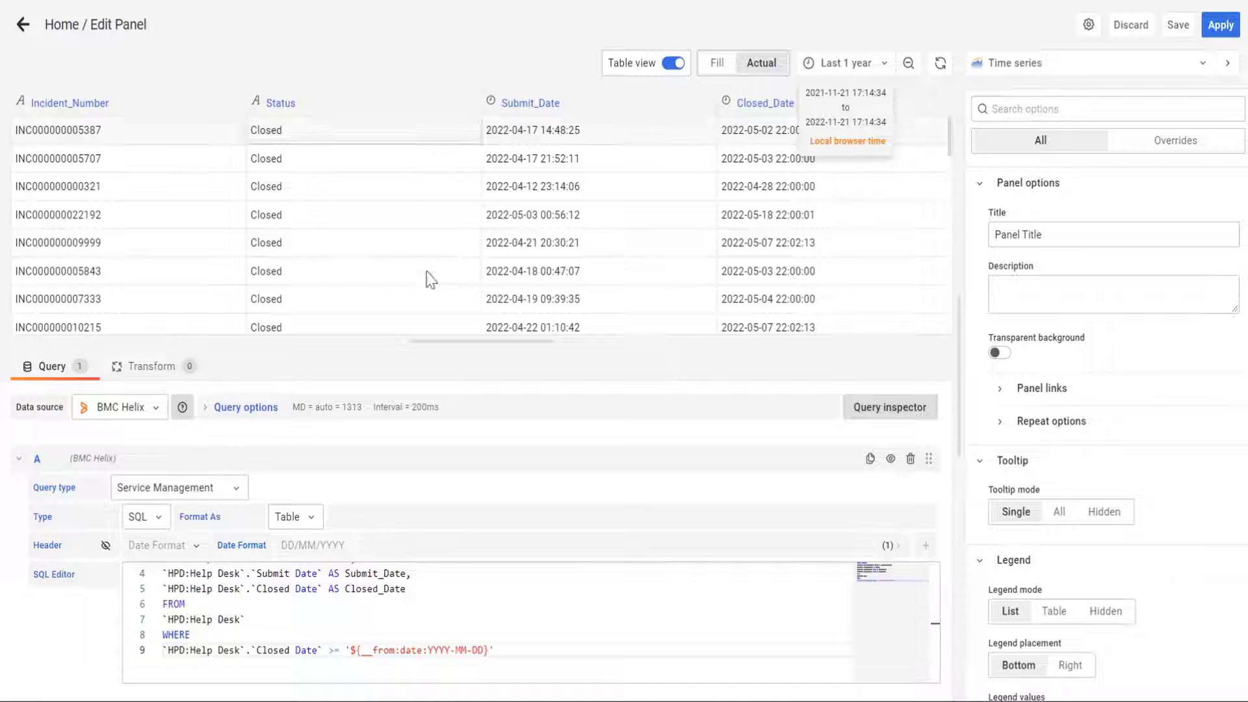
pyautogui.click(863, 63)
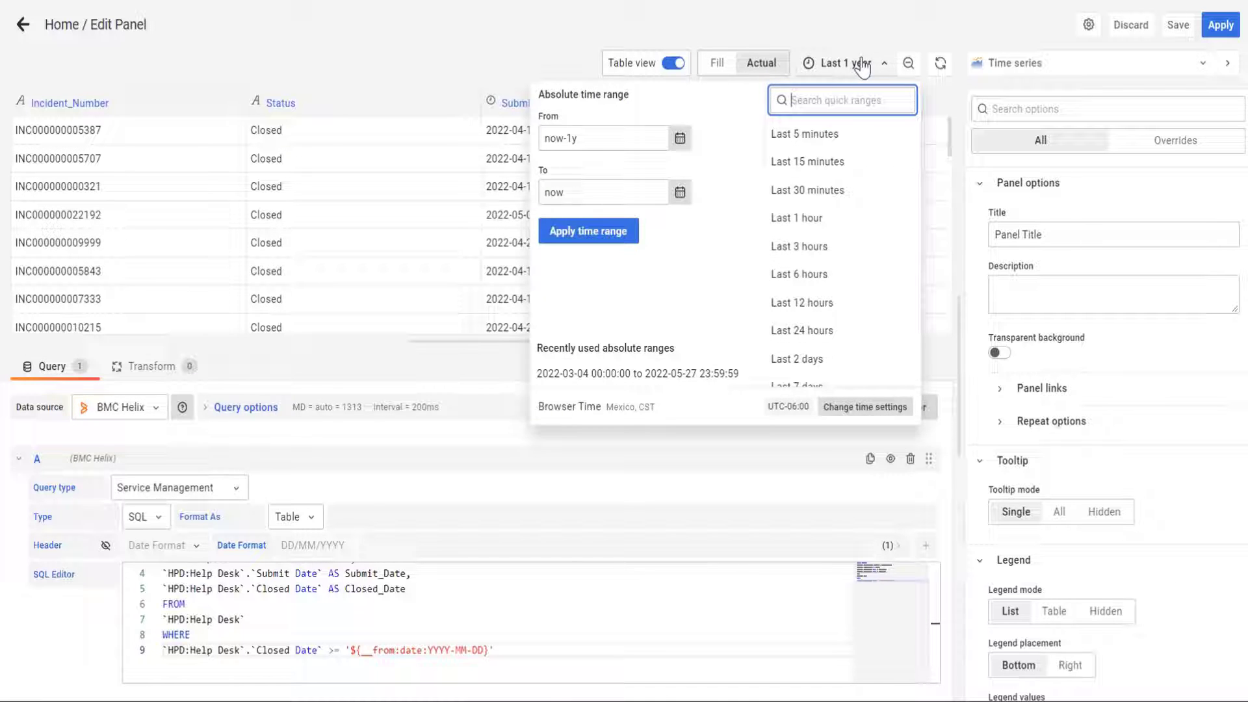
pyautogui.click(817, 136)
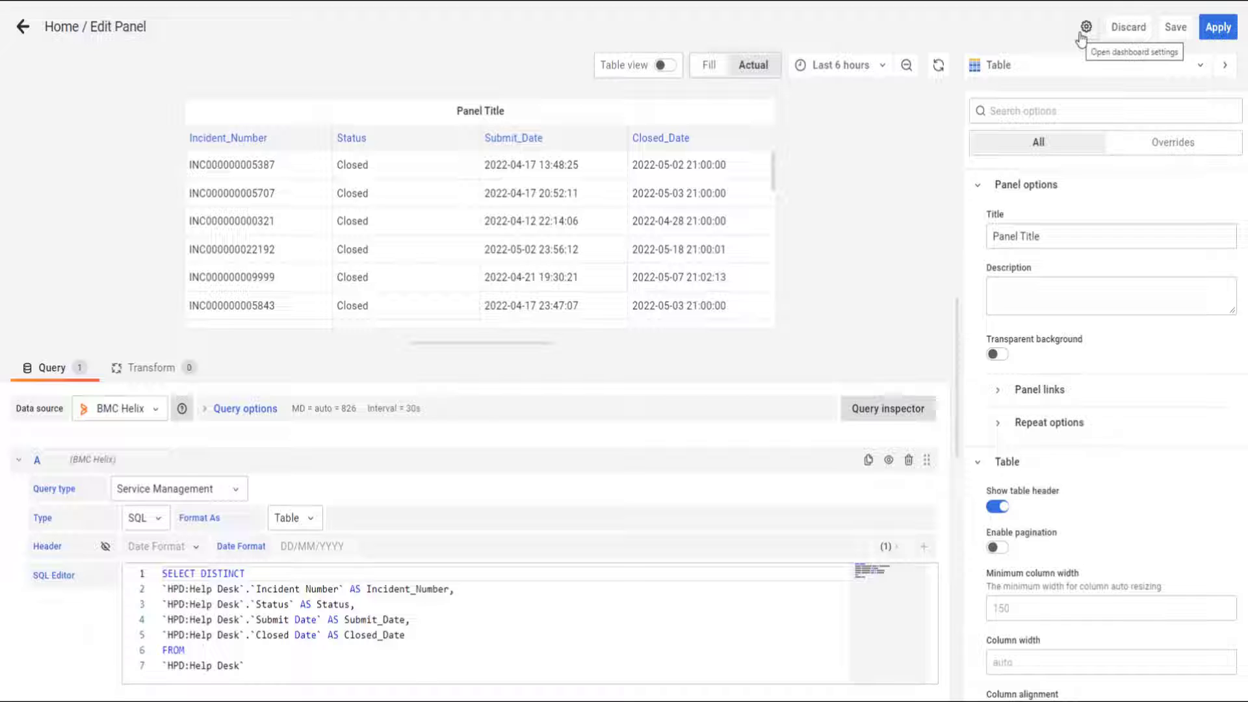
# In dashboard settings, start a new variable and name it dateinfo
pyautogui.click(1085, 27)
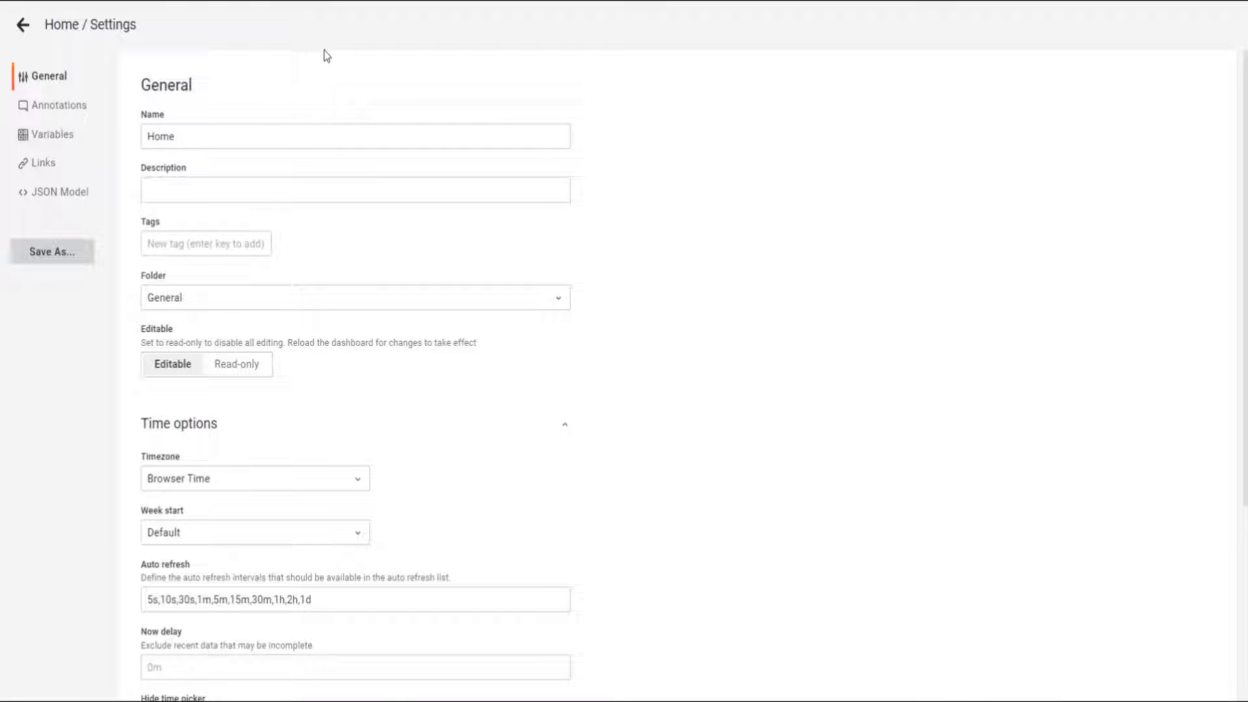
pyautogui.click(56, 142)
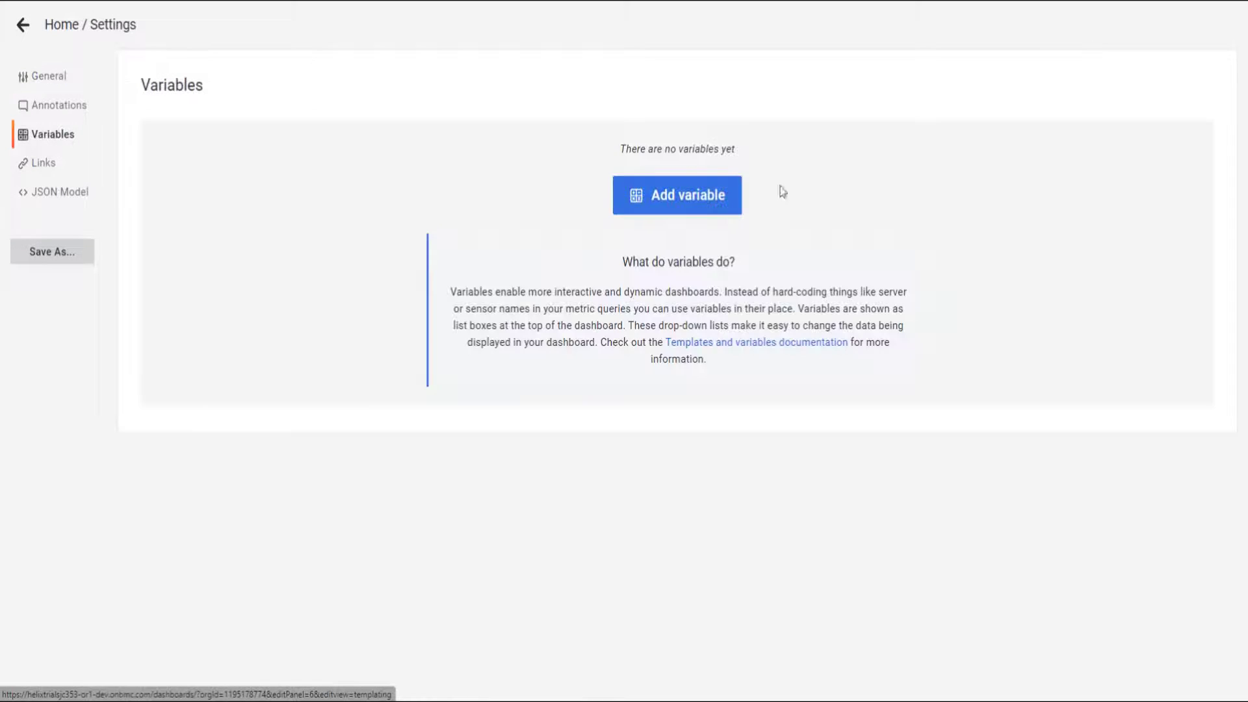
pyautogui.click(665, 193)
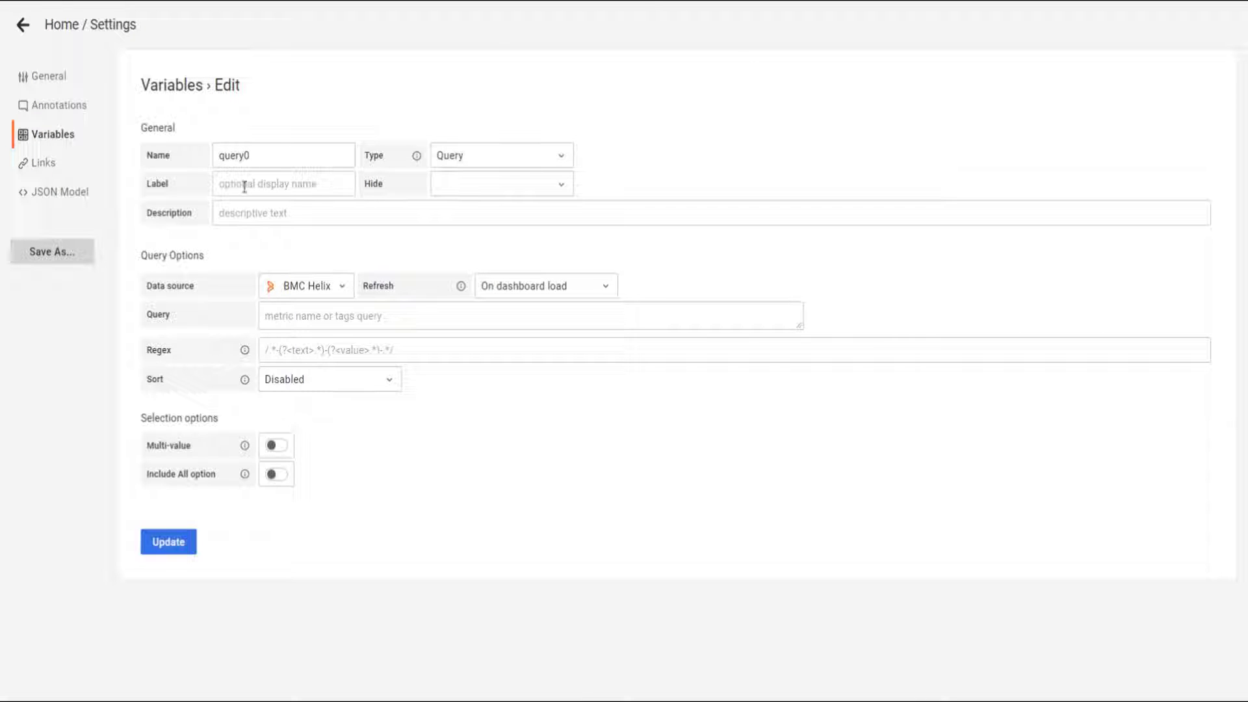
pyautogui.doubleClick(269, 160)
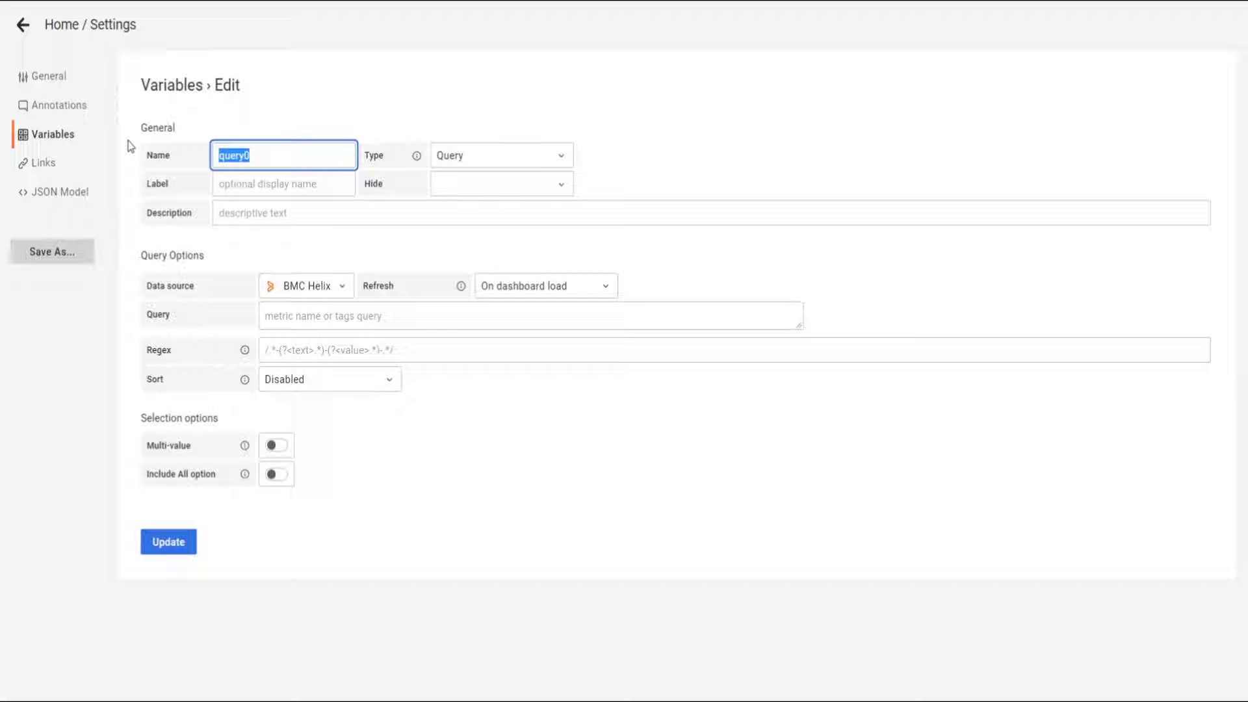
pyautogui.write('dateinfo')
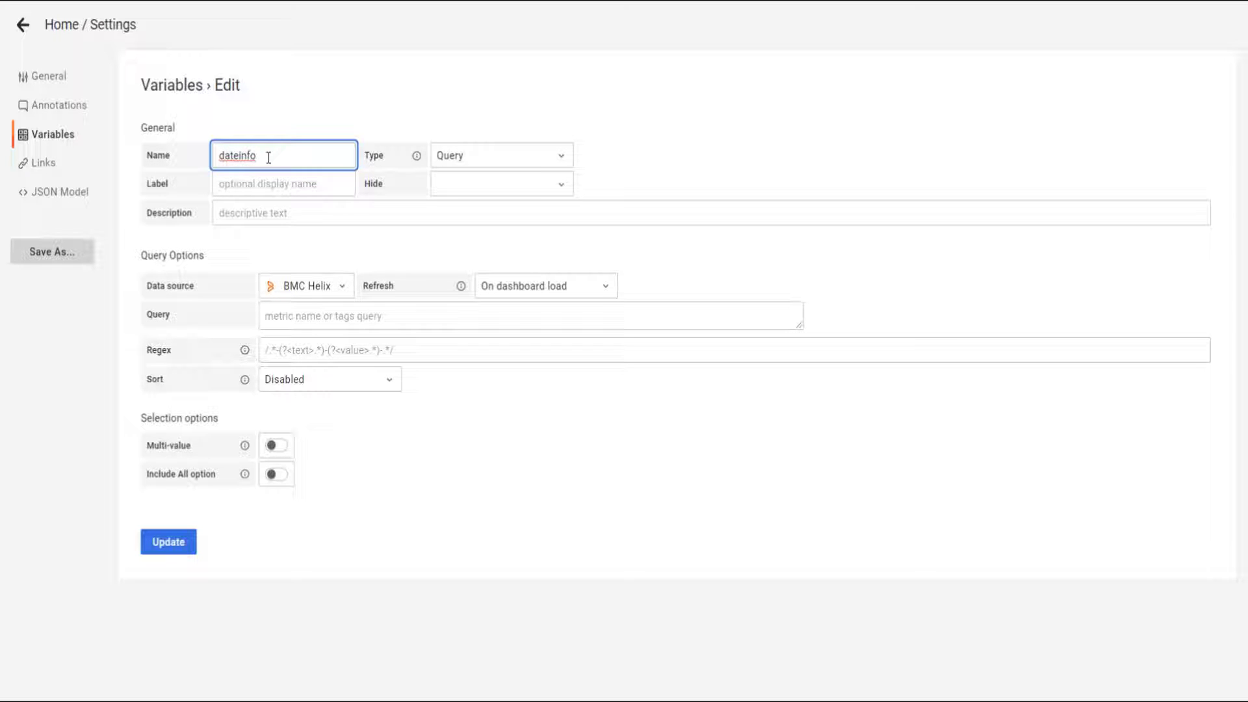
# Use dateinfo as label and description, set type Date Range, and save the variable
pyautogui.moveTo(268, 158); pyautogui.dragTo(195, 156)
pyautogui.hotkey('ctrl', 'c')
pyautogui.click(227, 183)
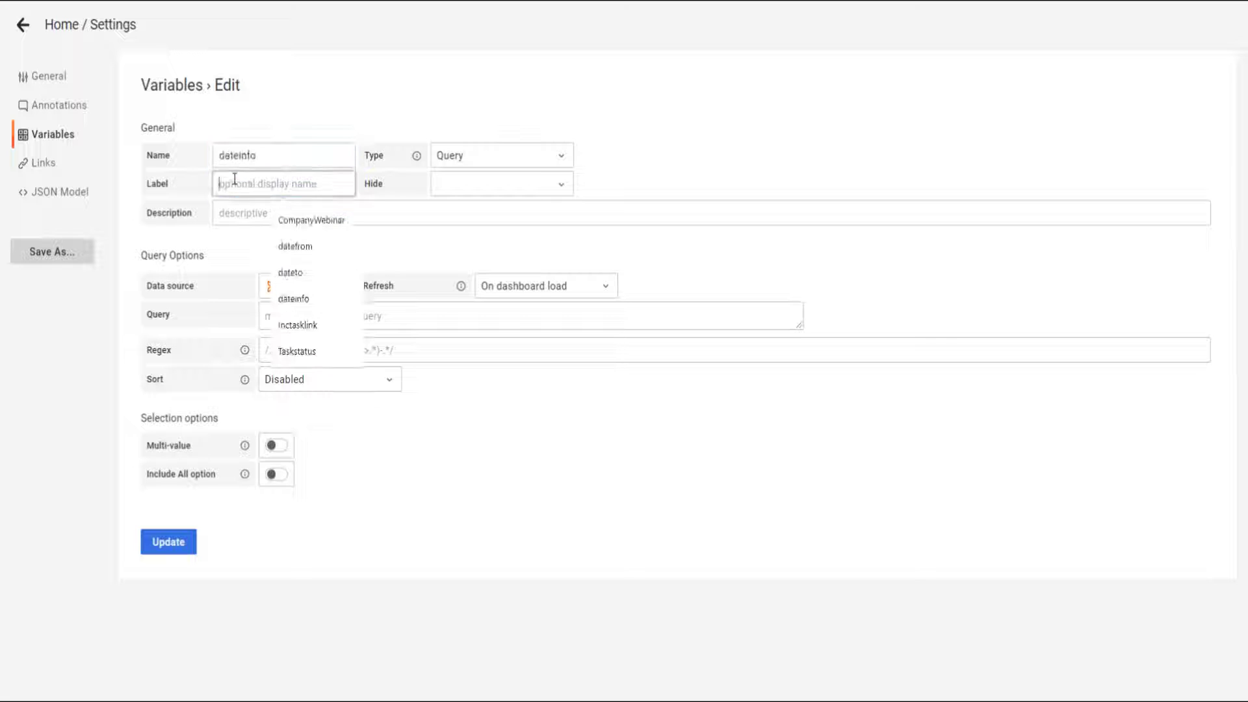
pyautogui.hotkey('ctrl', 'v')
pyautogui.click(236, 209)
pyautogui.hotkey('ctrl', 'v')
pyautogui.click(490, 157)
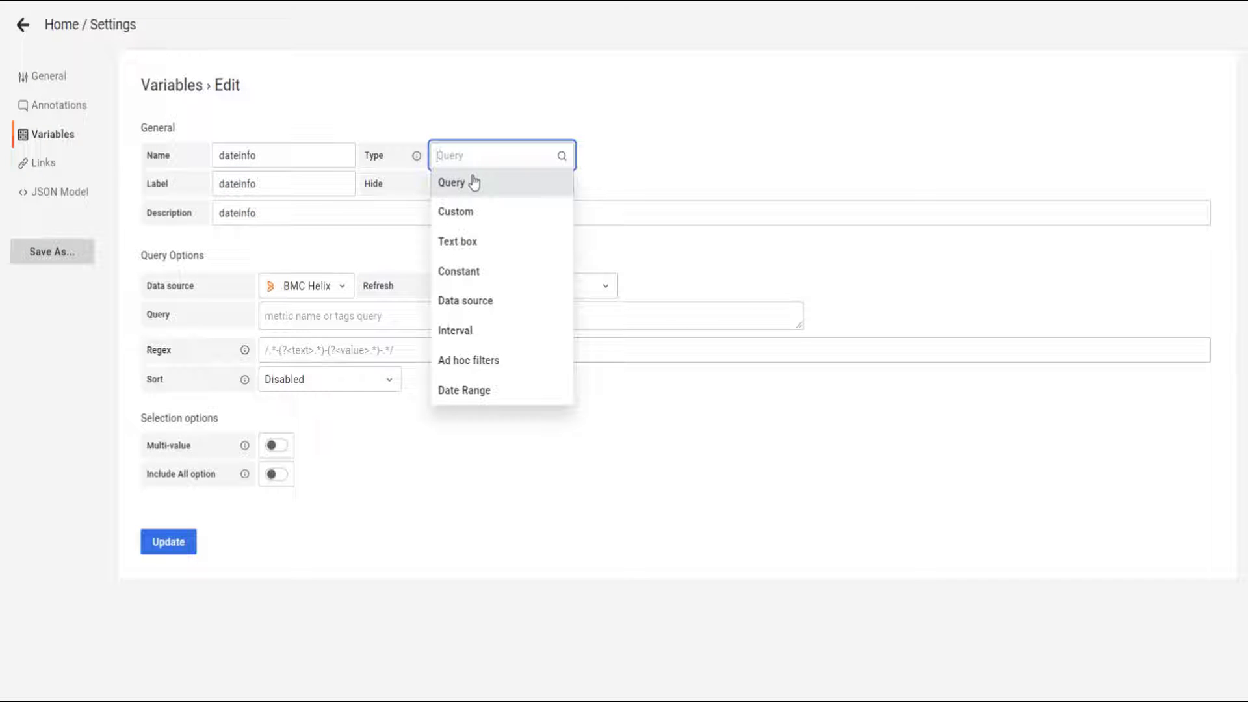
pyautogui.click(483, 393)
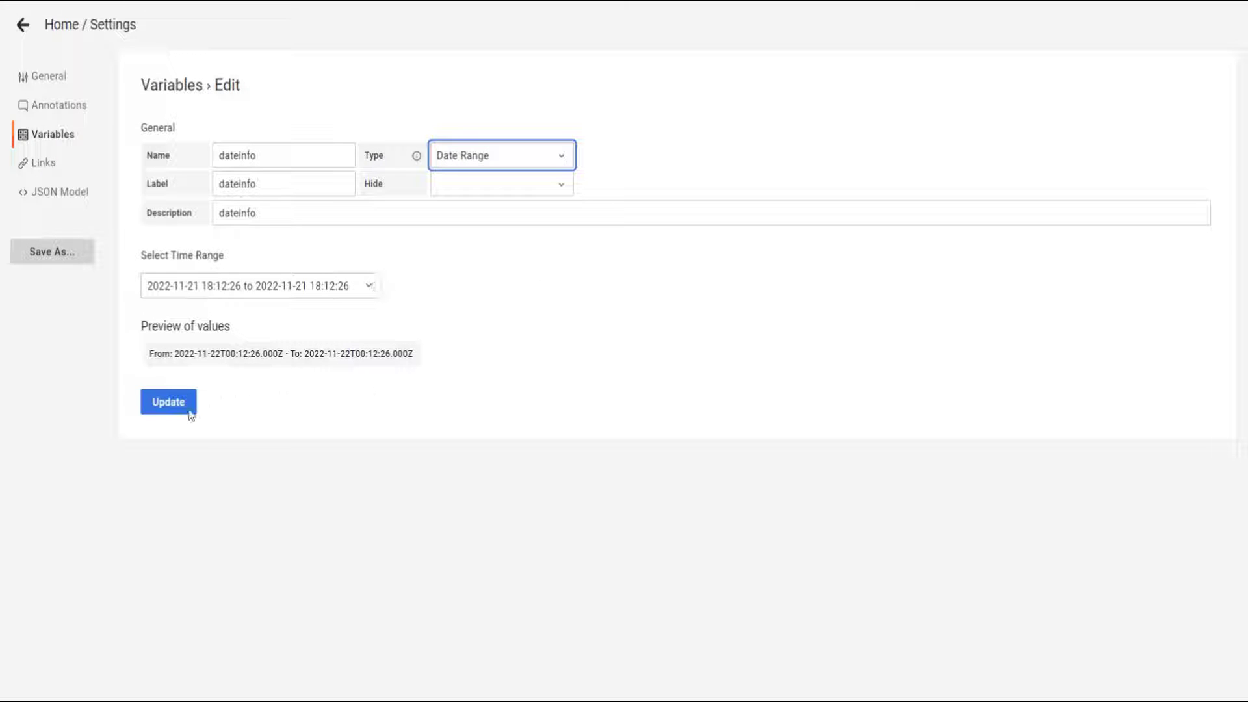
pyautogui.click(171, 413)
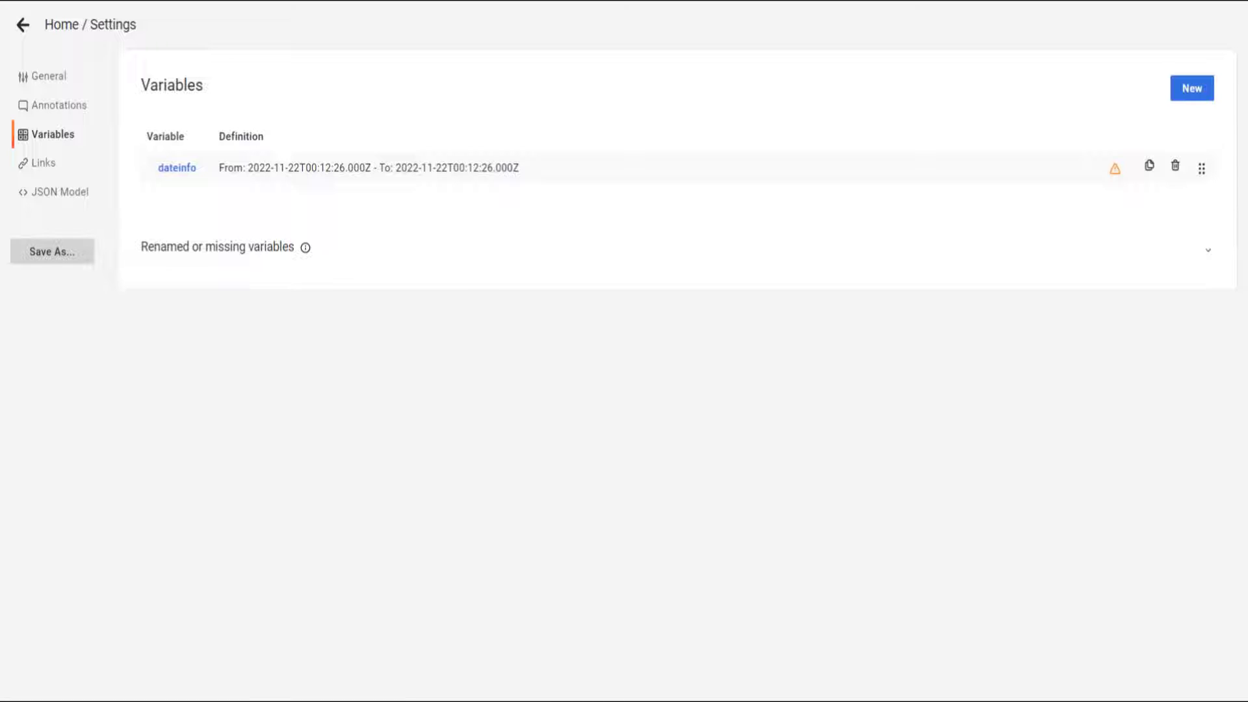
# Start a new variable named datefrom with the label datefrom
pyautogui.click(1192, 88)
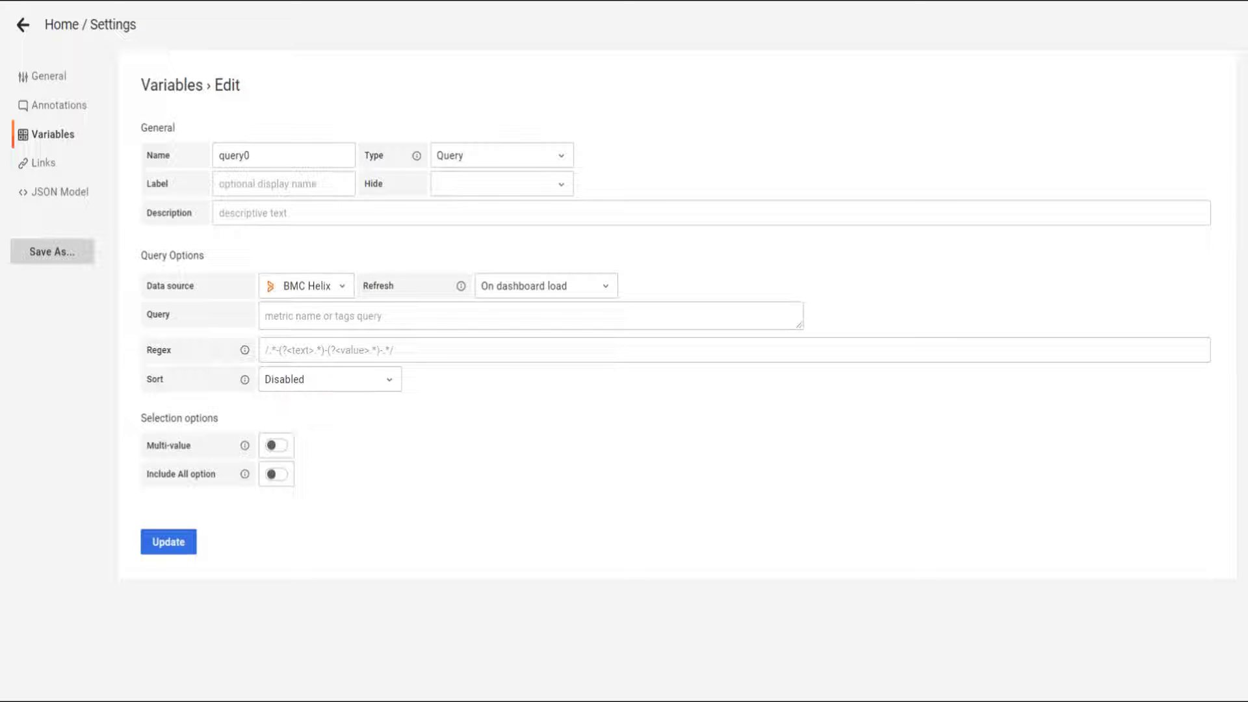
pyautogui.doubleClick(234, 156)
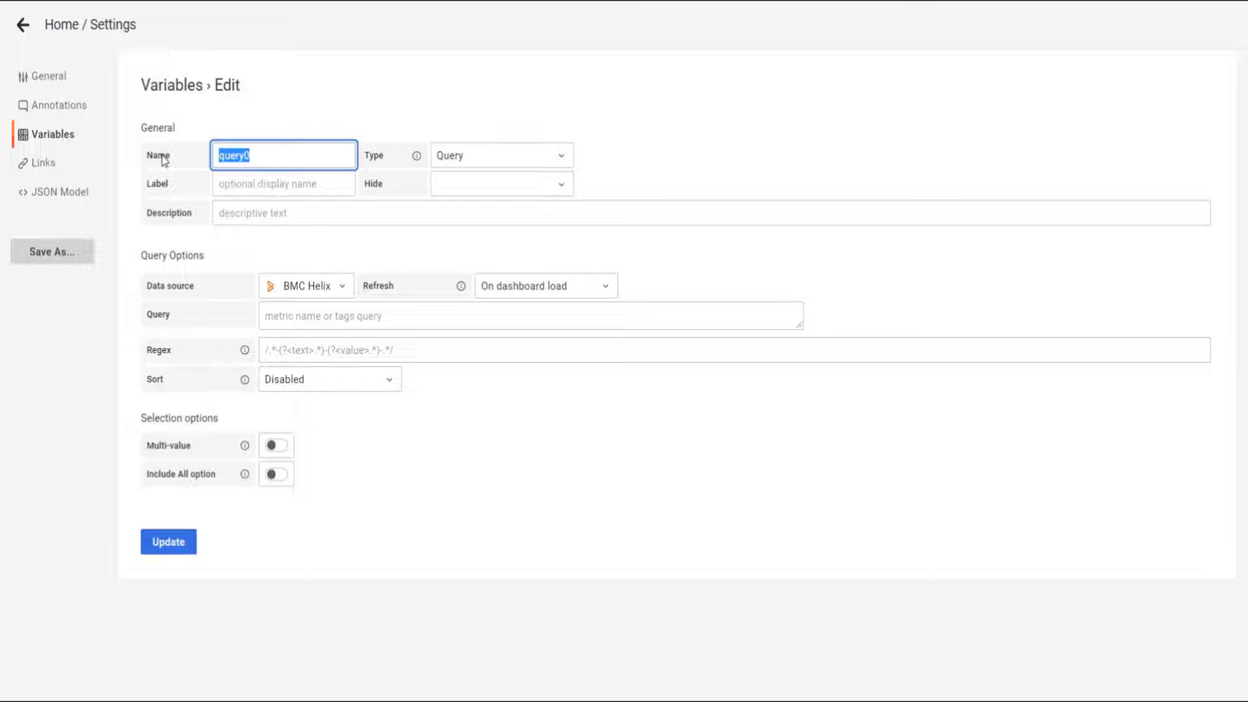
pyautogui.write('qatefrom')
pyautogui.press('Tab')
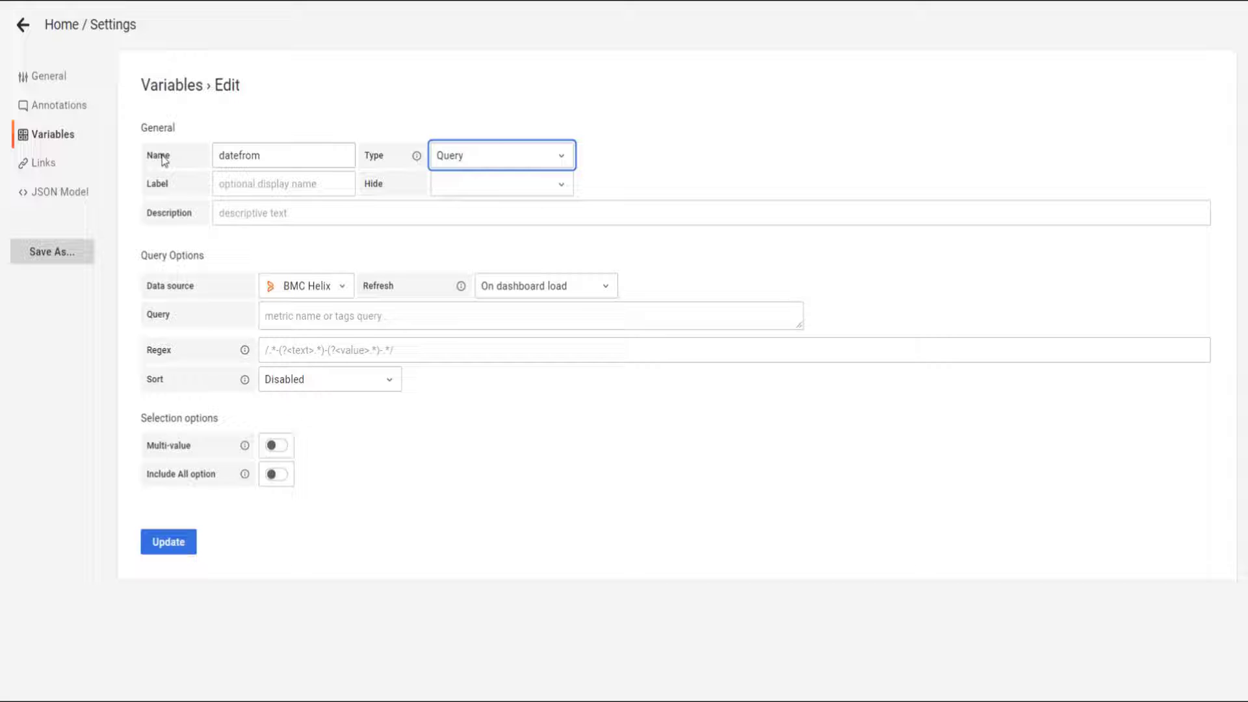
pyautogui.press('Tab')
pyautogui.write('d')
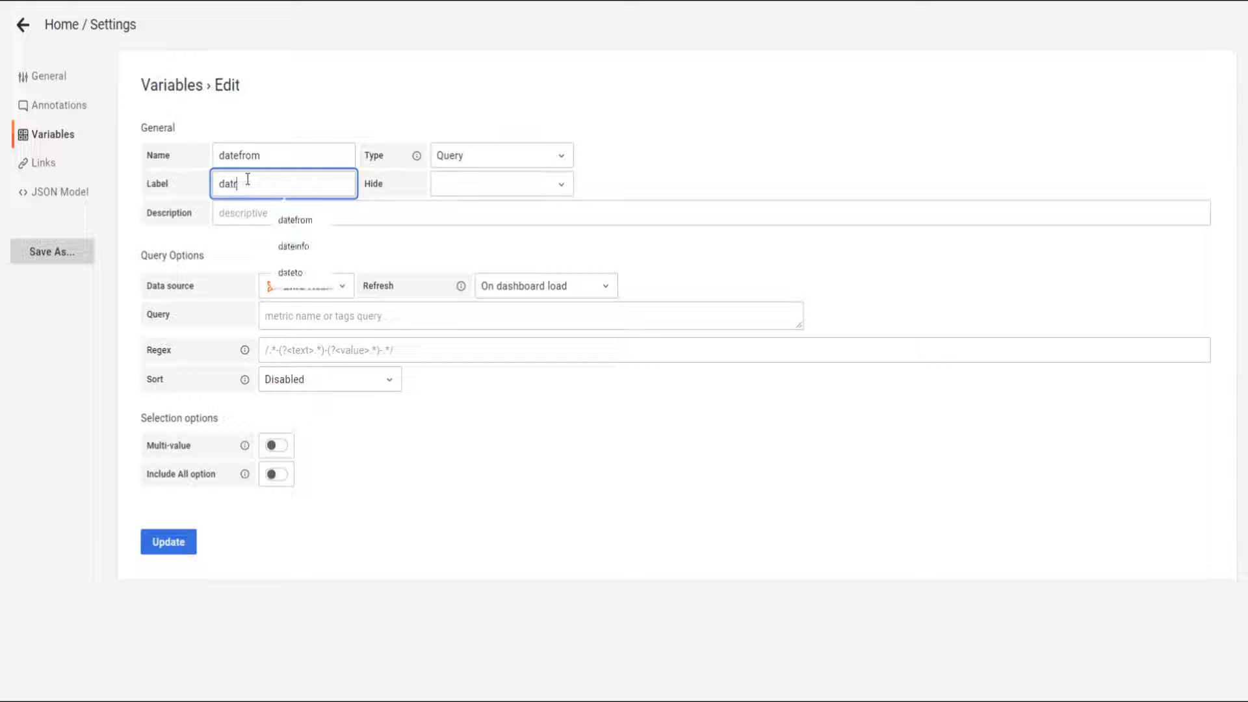
pyautogui.write('atefrom')
# Hide datefrom, give it the substr($dateinfo,6,15) HPD:Help Desk query, and save it
pyautogui.click(511, 184)
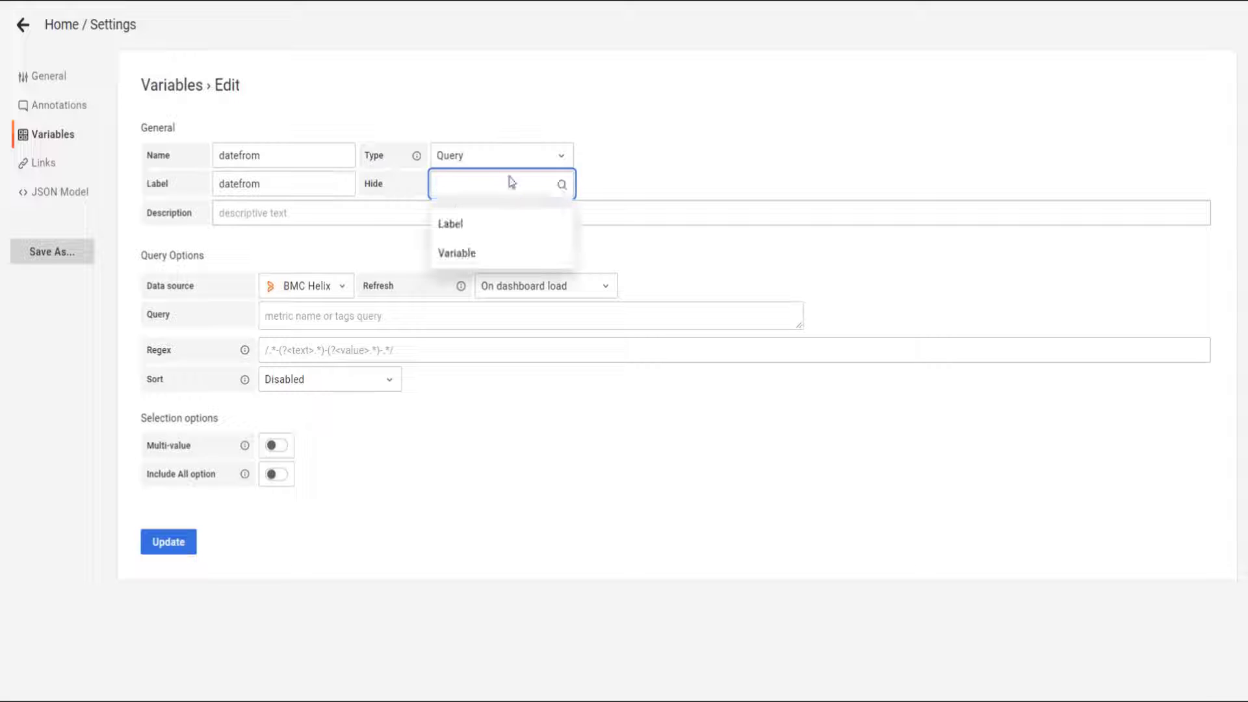
pyautogui.click(485, 254)
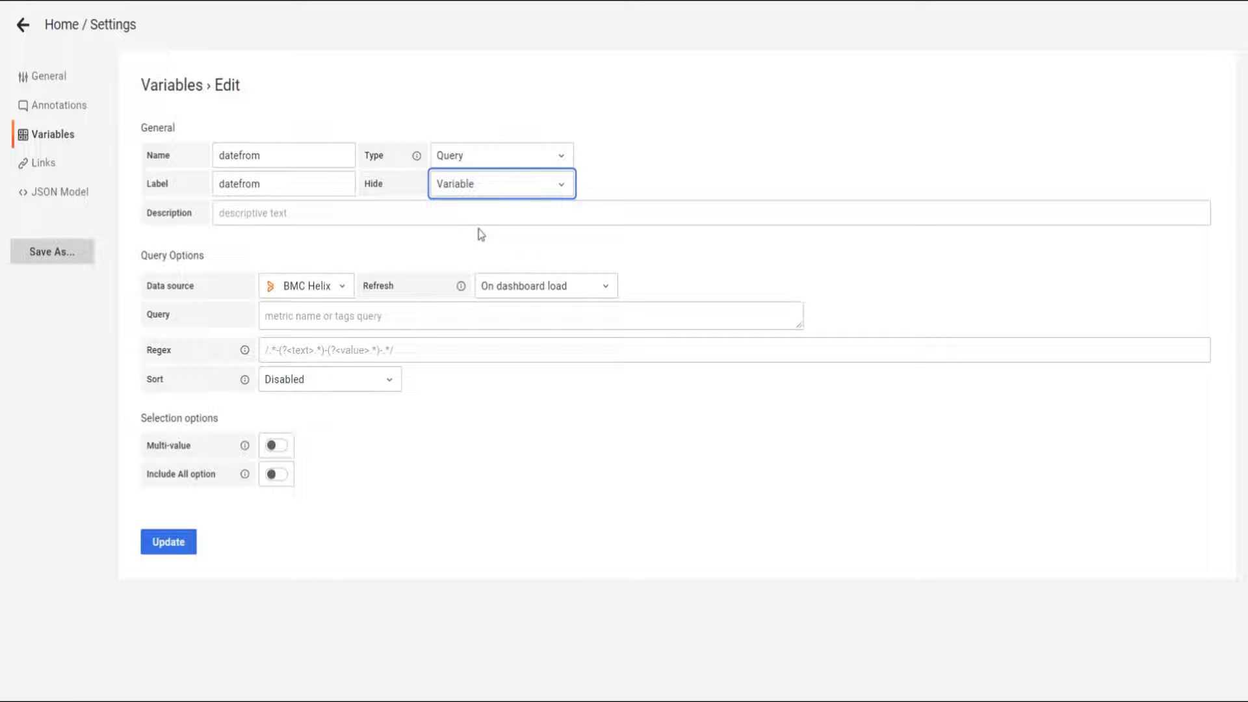
pyautogui.click(300, 313)
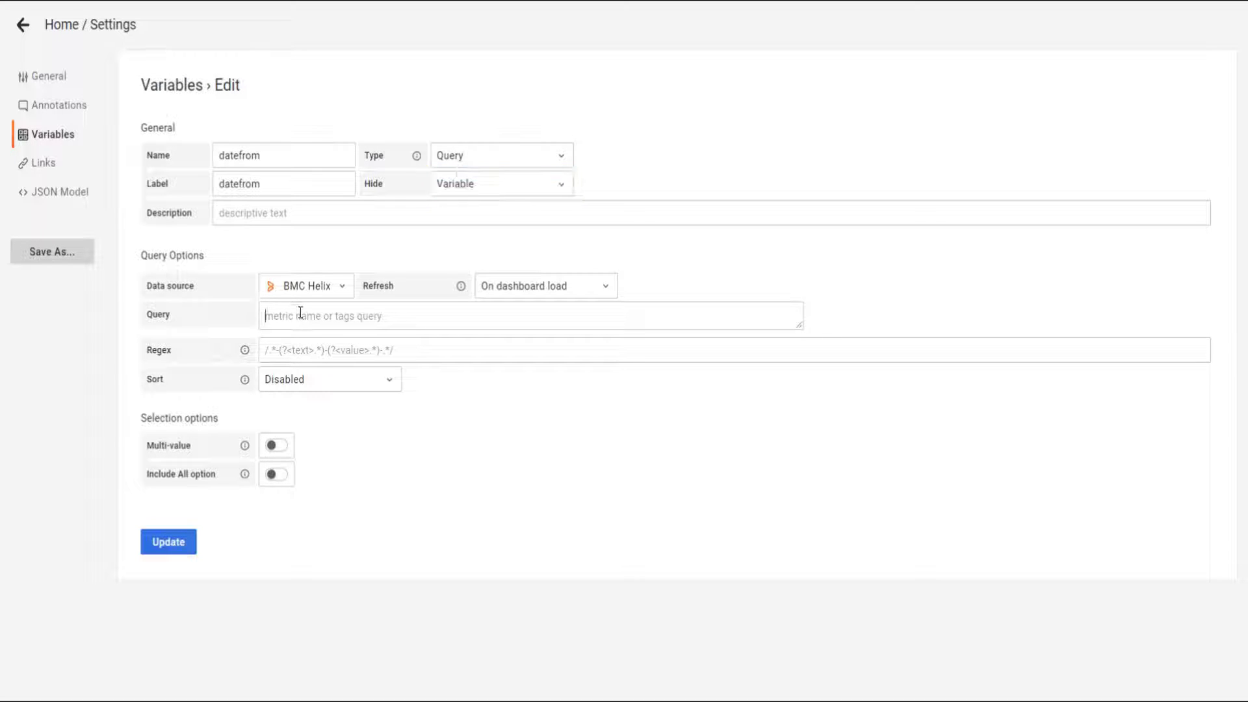
pyautogui.hotkey('ctrl', 'v')
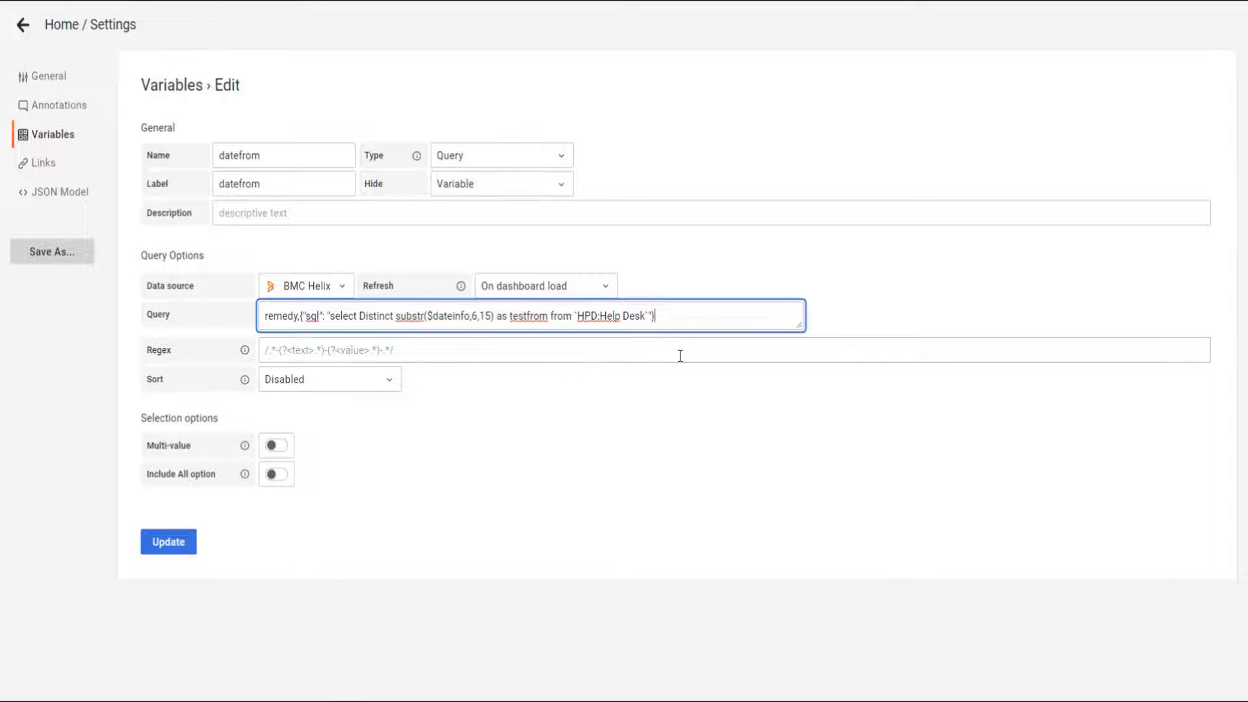
pyautogui.moveTo(799, 325); pyautogui.dragTo(800, 338)
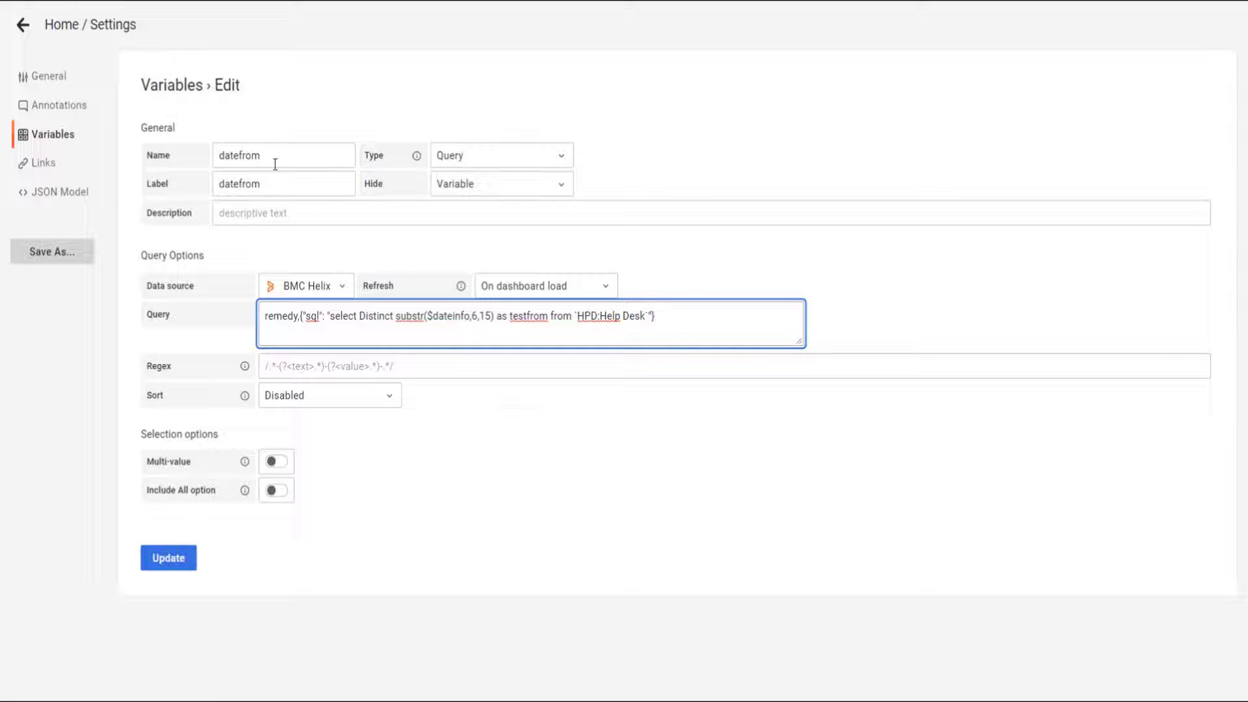
pyautogui.click(183, 563)
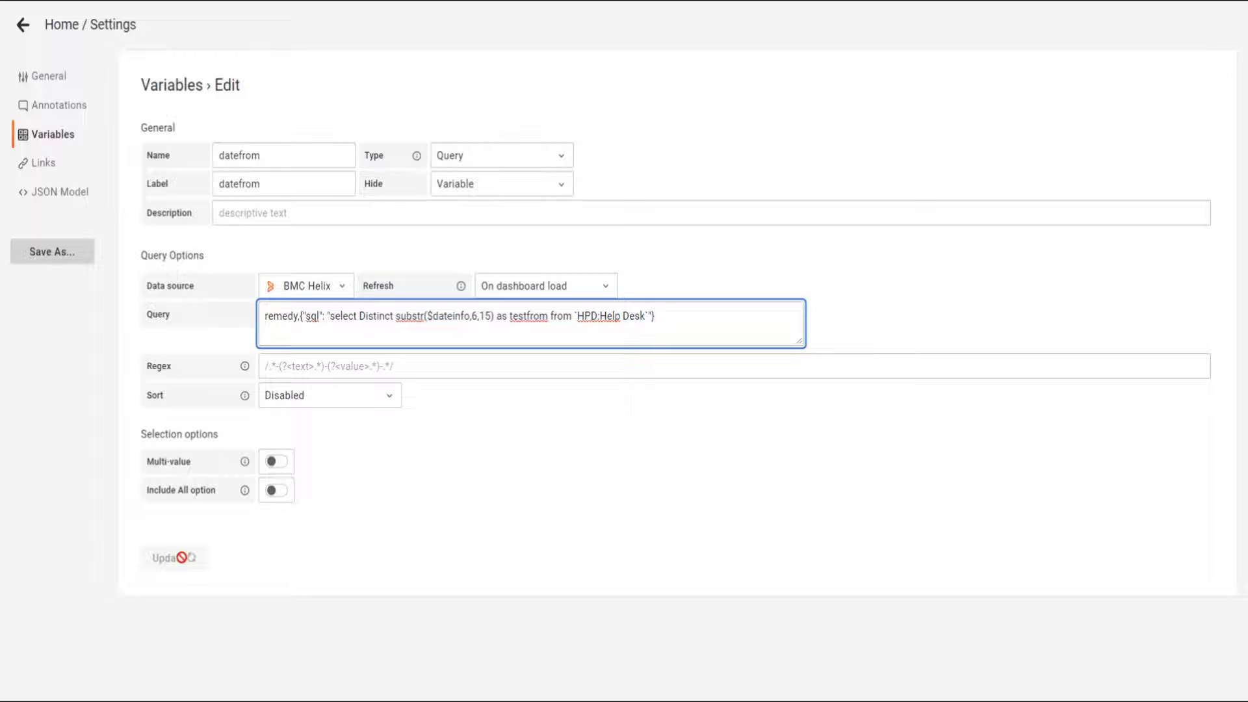
pyautogui.click(169, 91)
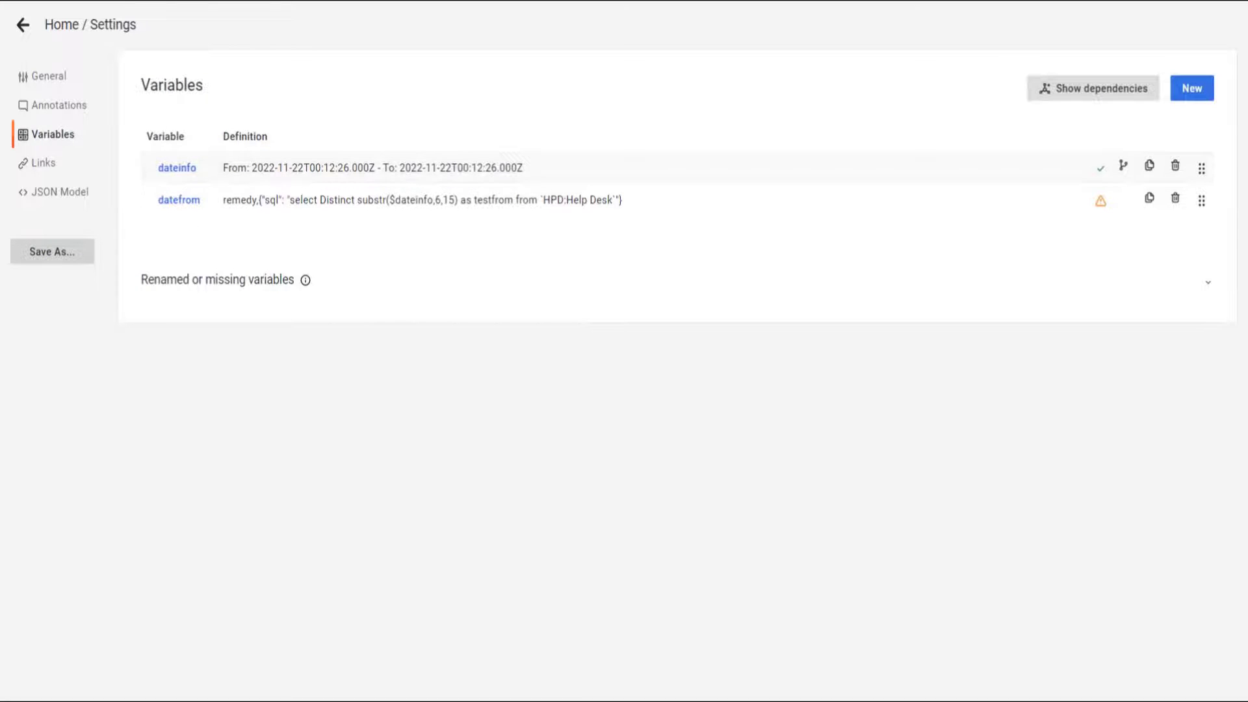
# Start another new variable named dateto with the label dateto
pyautogui.click(1188, 89)
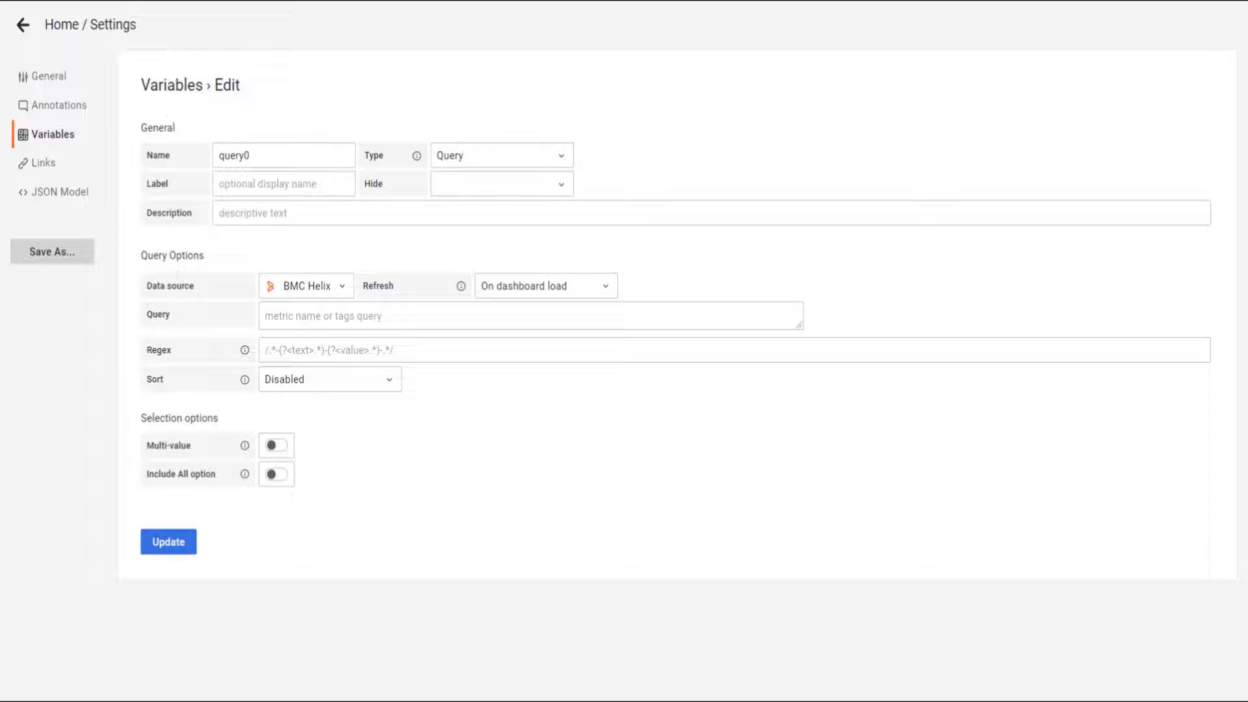
pyautogui.moveTo(329, 156); pyautogui.dragTo(205, 148)
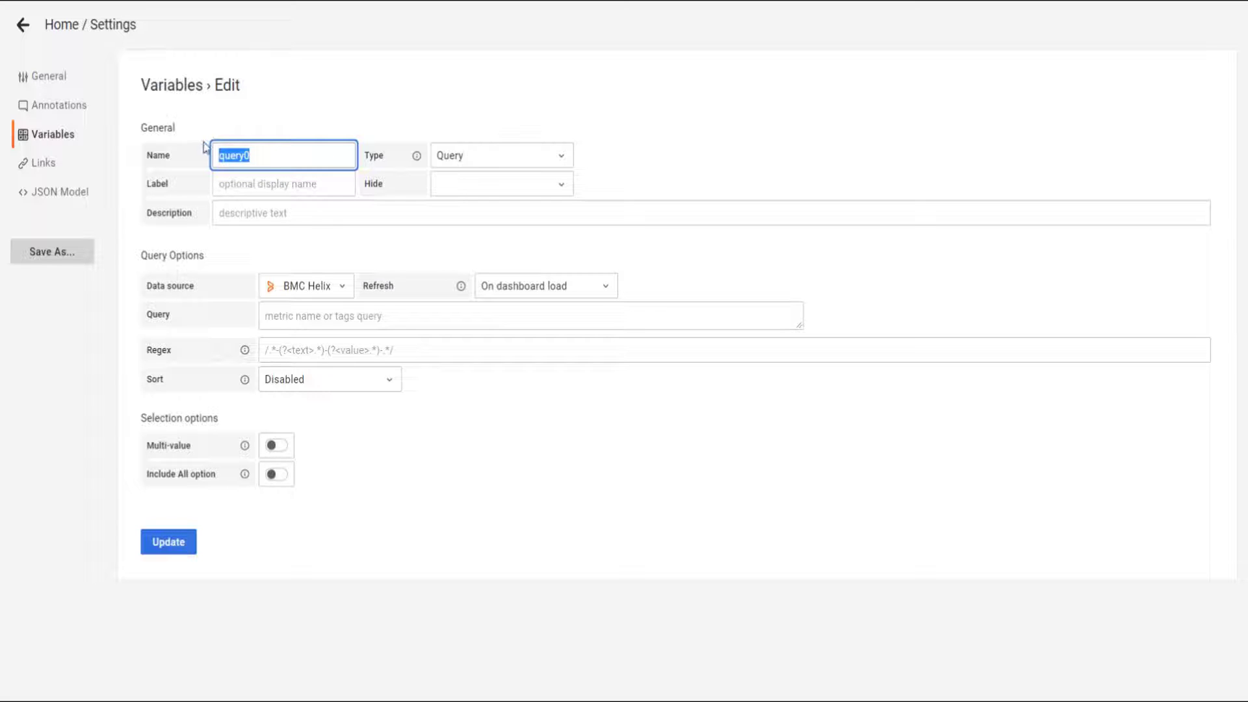
pyautogui.write('dateto')
pyautogui.press('Tab')
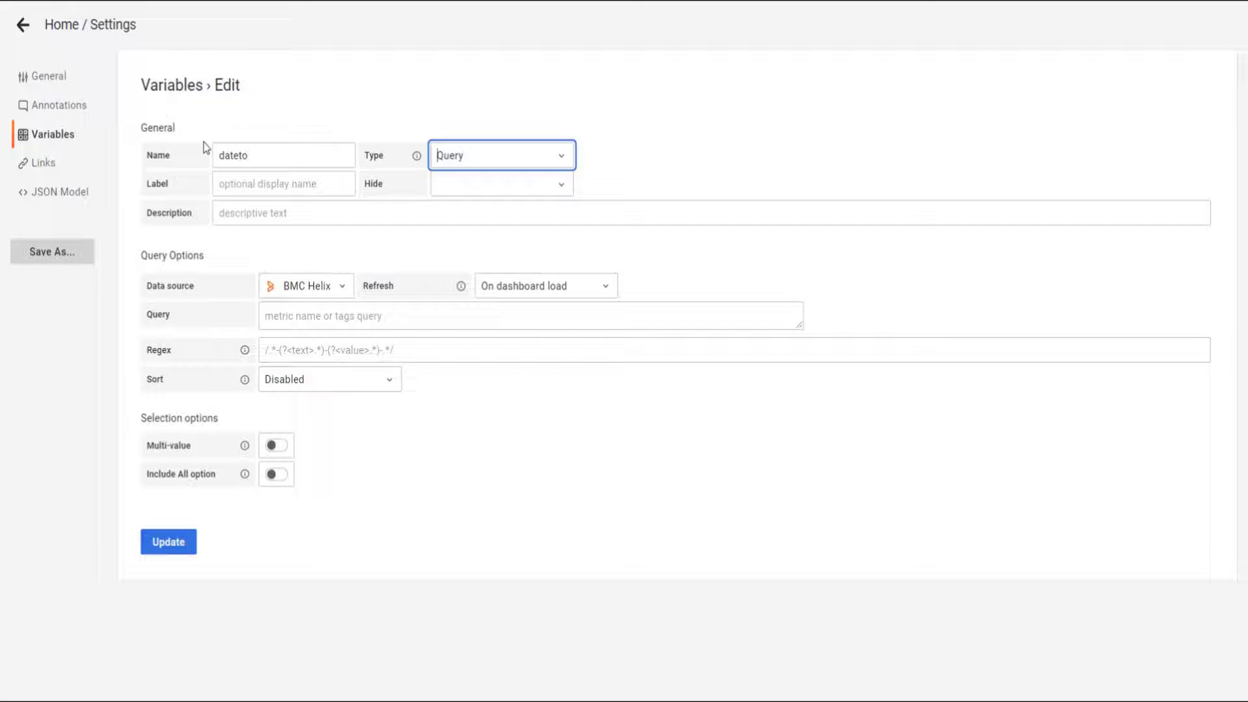
pyautogui.press('Tab')
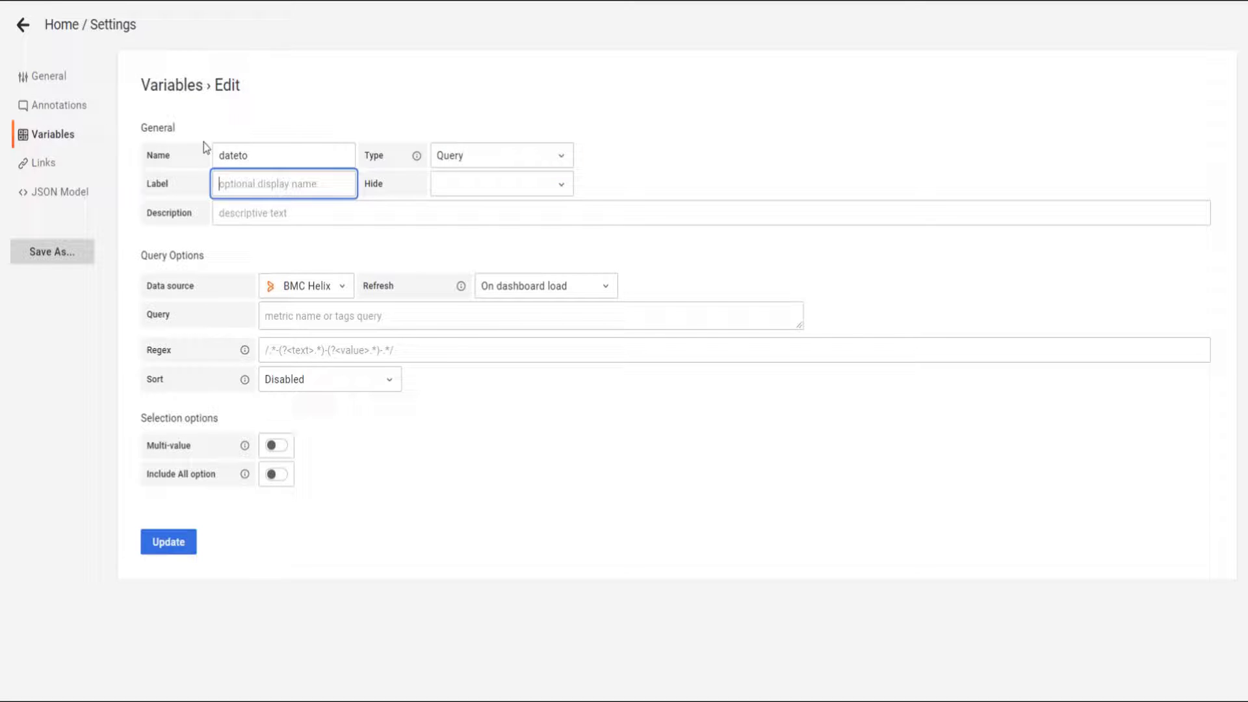
pyautogui.write('dateto')
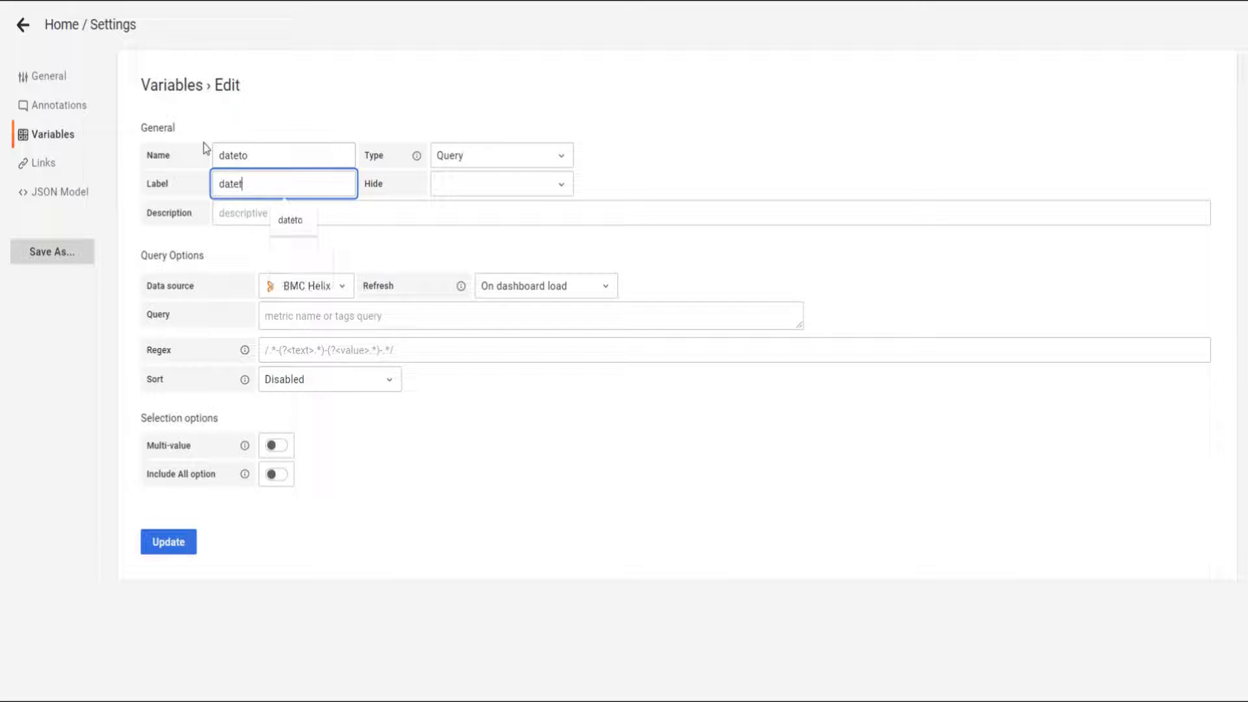
# Hide dateto, give it the substr($dateinfo,37,46) HPD:Help Desk query, and save it
pyautogui.click(481, 191)
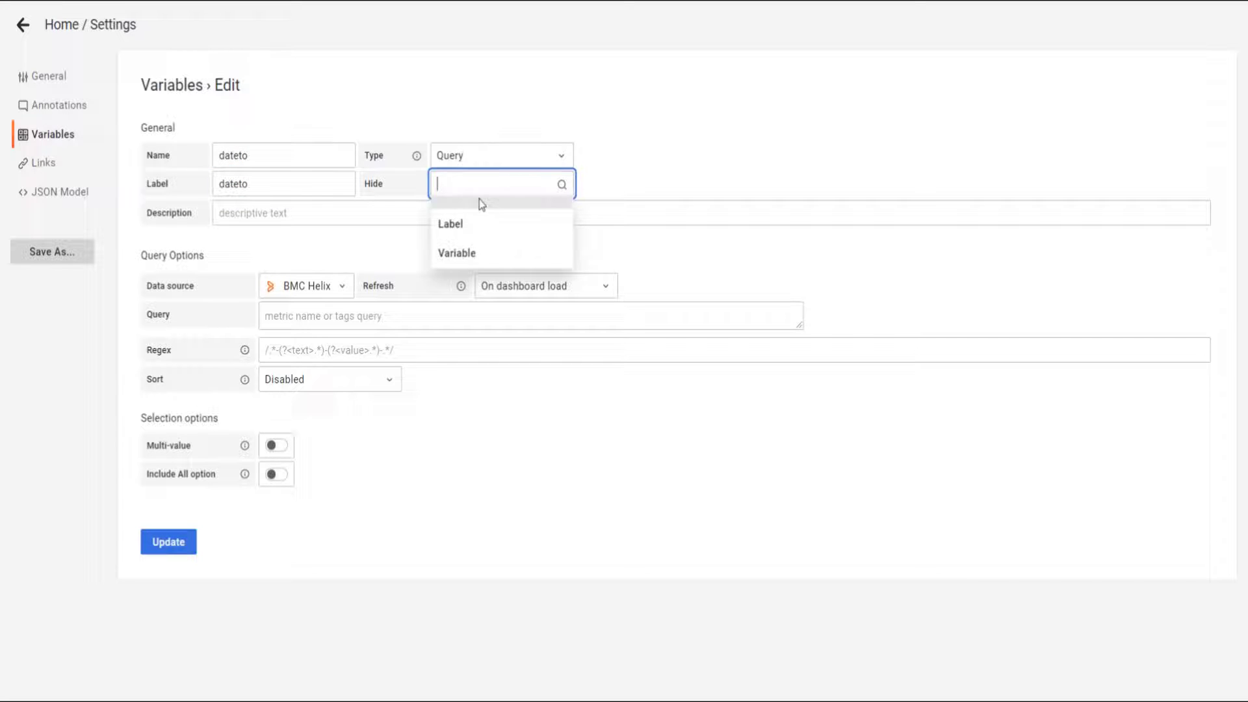
pyautogui.click(474, 255)
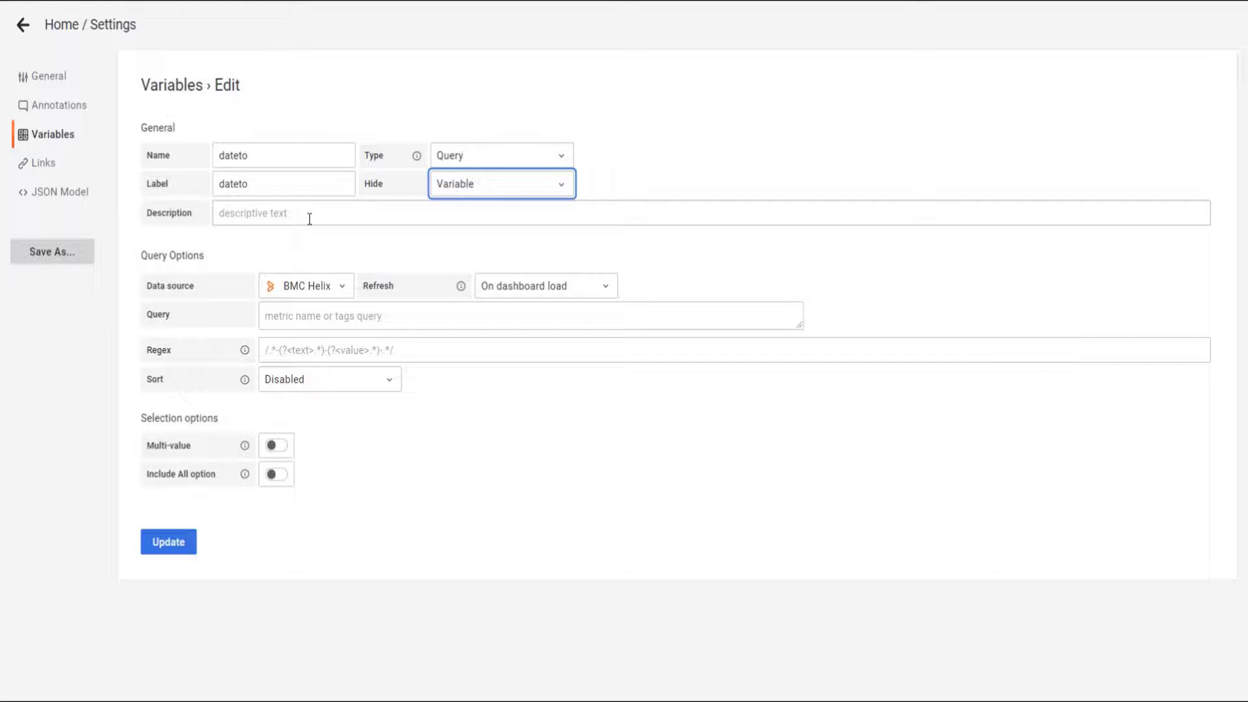
pyautogui.click(586, 294)
pyautogui.click(584, 284)
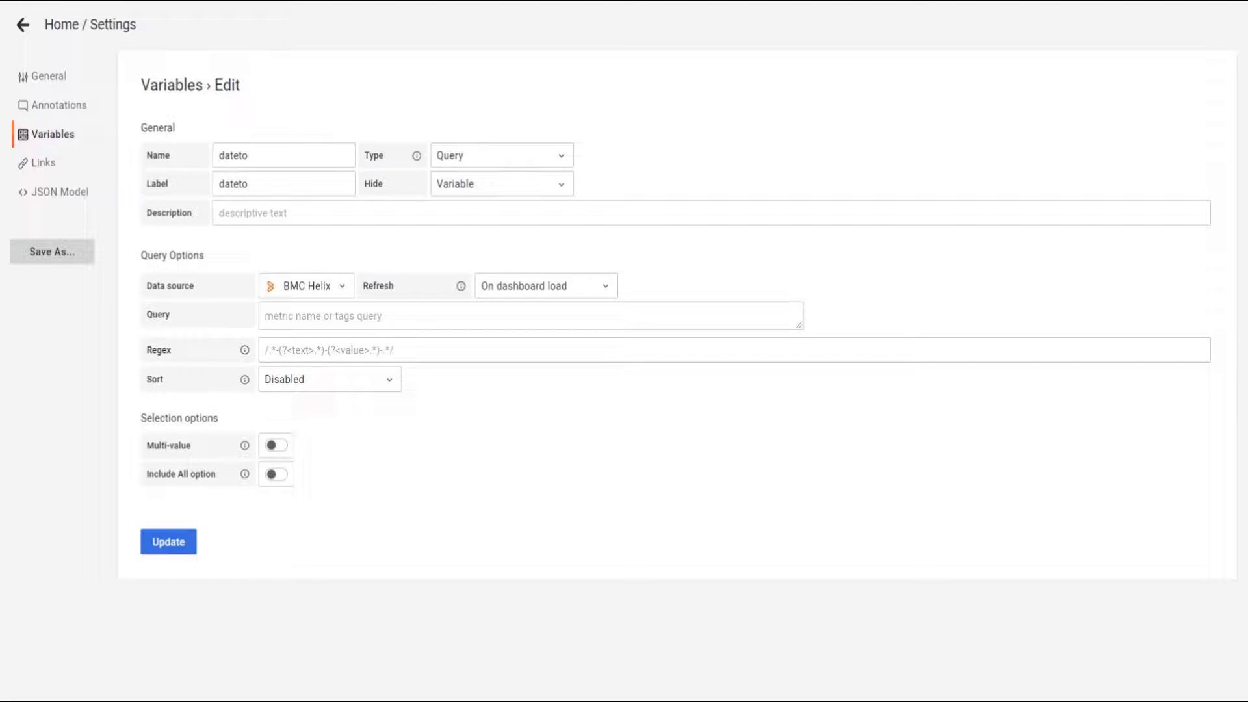
pyautogui.click(345, 312)
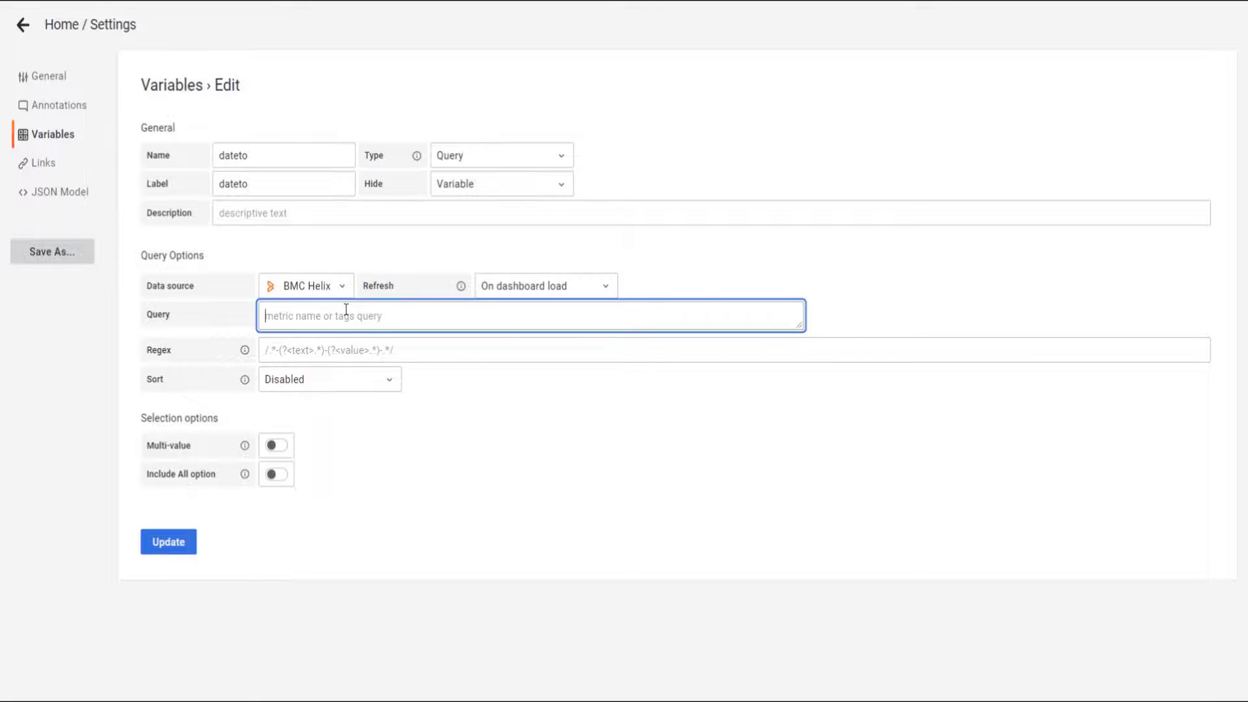
pyautogui.write('remedy,{"sql": "select Distinct substr($dateinfo,37,46) as testfrom from `HPD:Help Desk`"}')
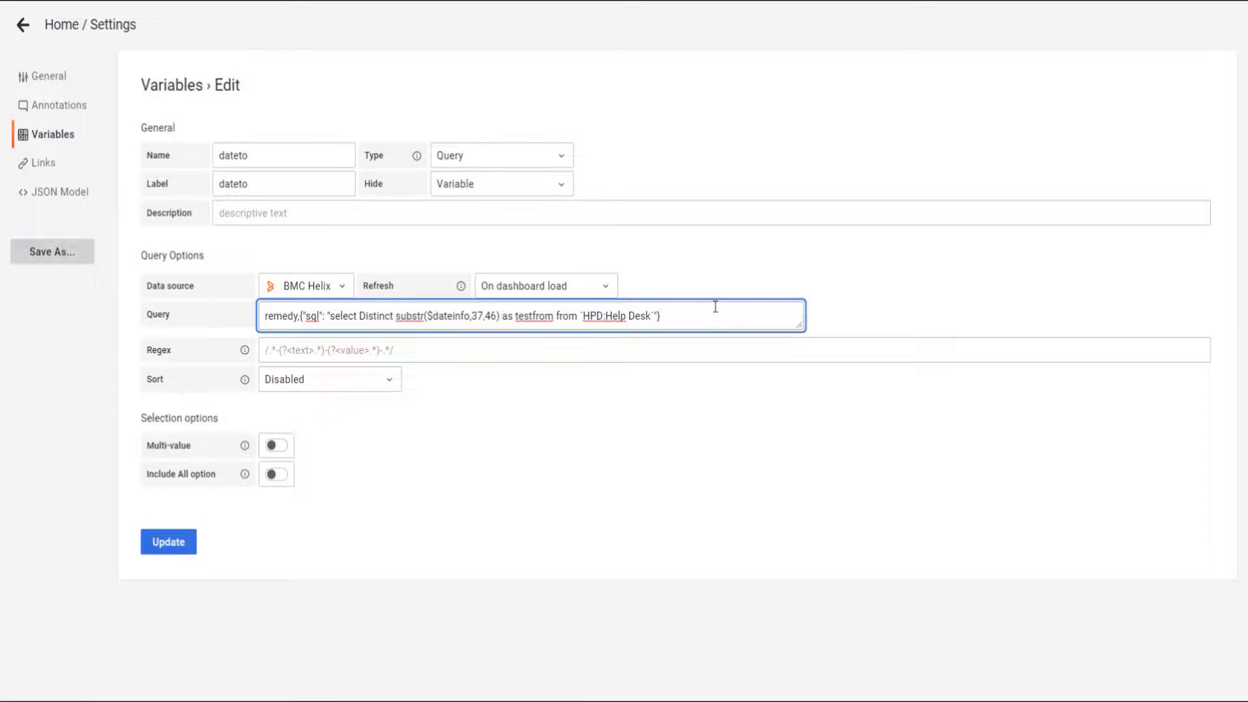
pyautogui.moveTo(800, 325); pyautogui.dragTo(799, 353)
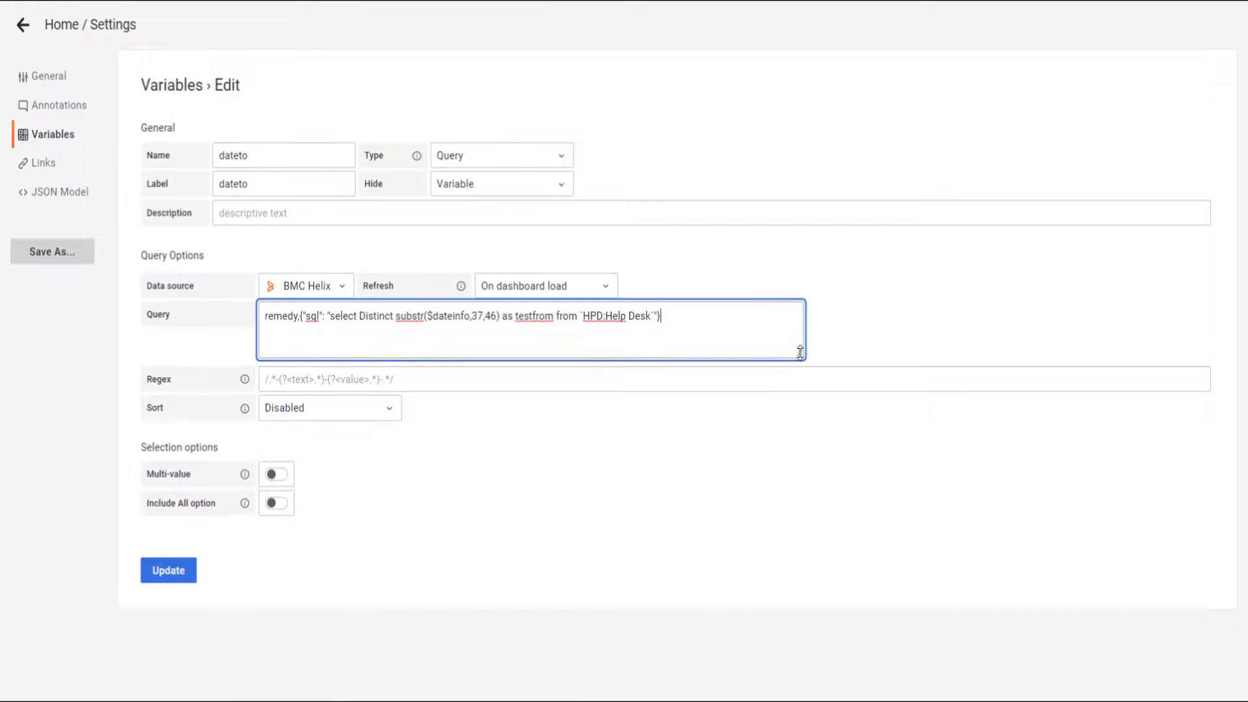
pyautogui.click(183, 570)
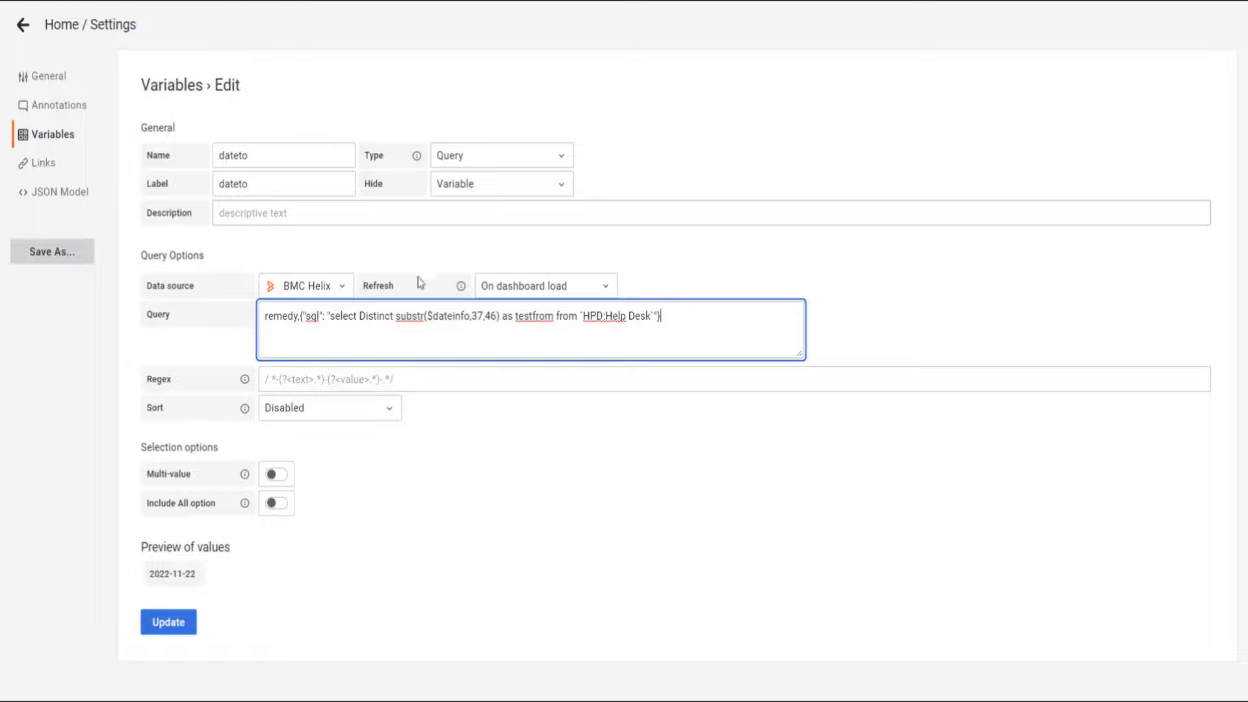
# Set dateto to refresh on time range change and save it
pyautogui.click(604, 287)
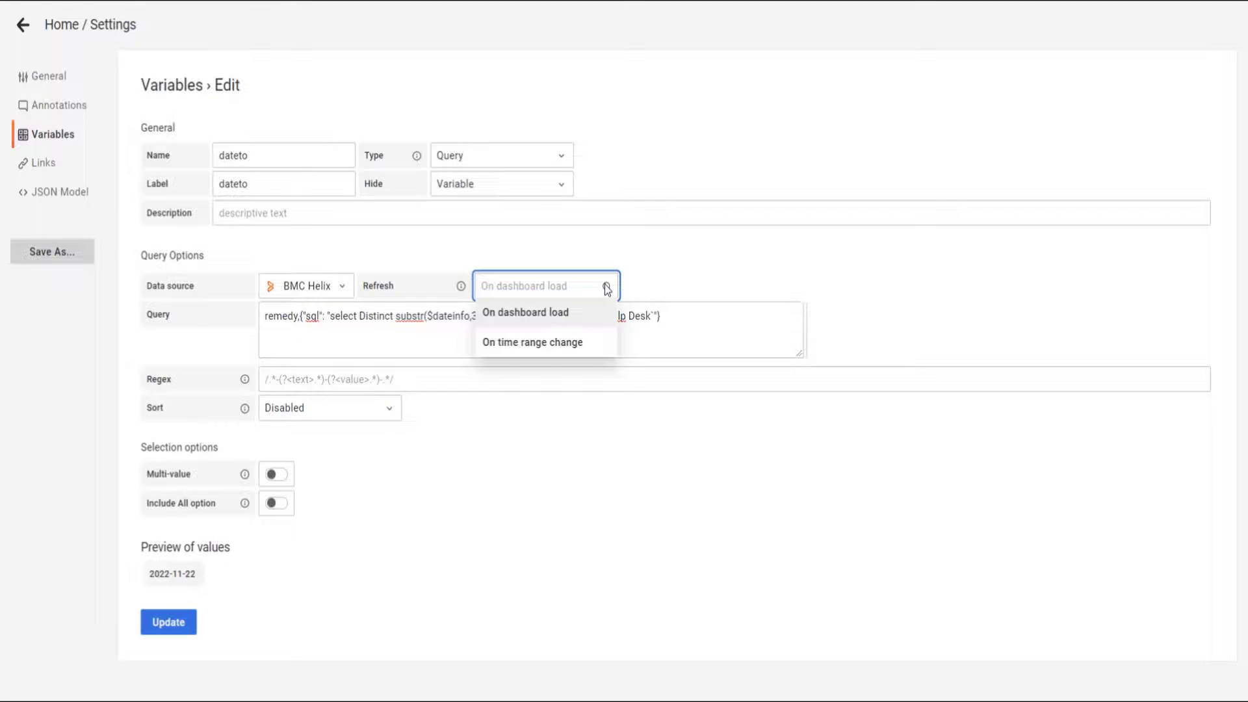
pyautogui.click(510, 345)
pyautogui.click(167, 623)
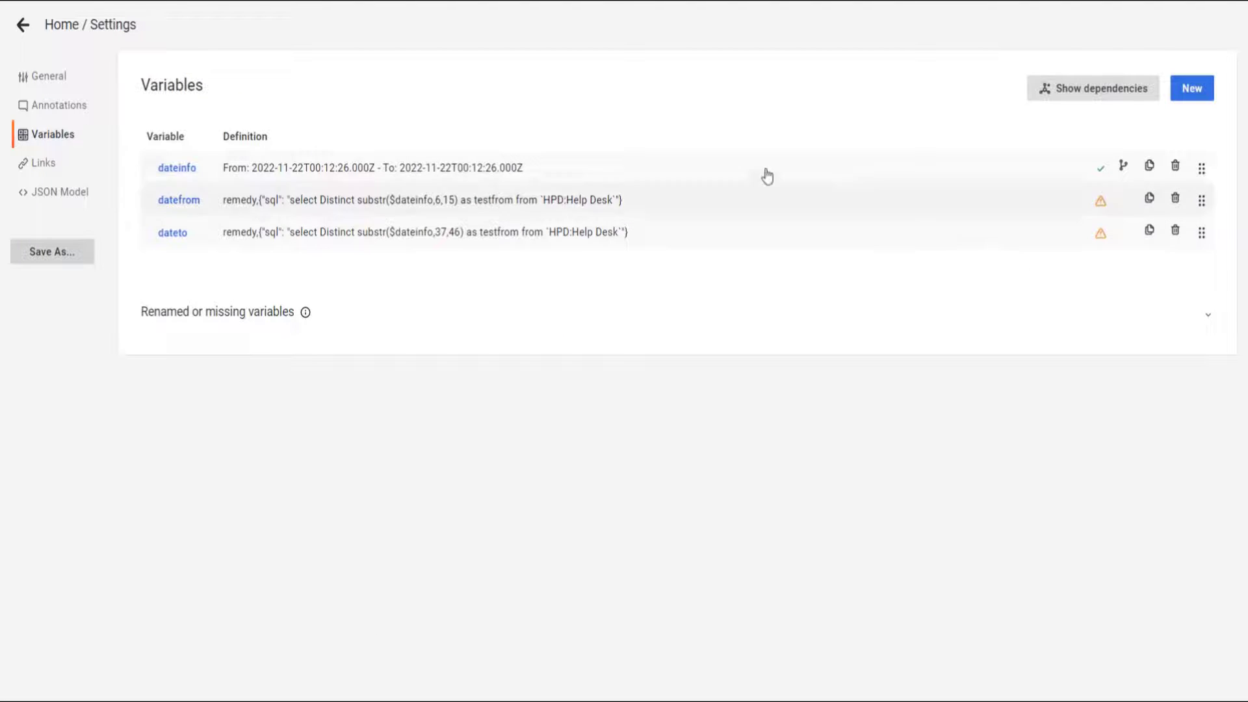
# Set datefrom to refresh on time range change and save it
pyautogui.click(185, 205)
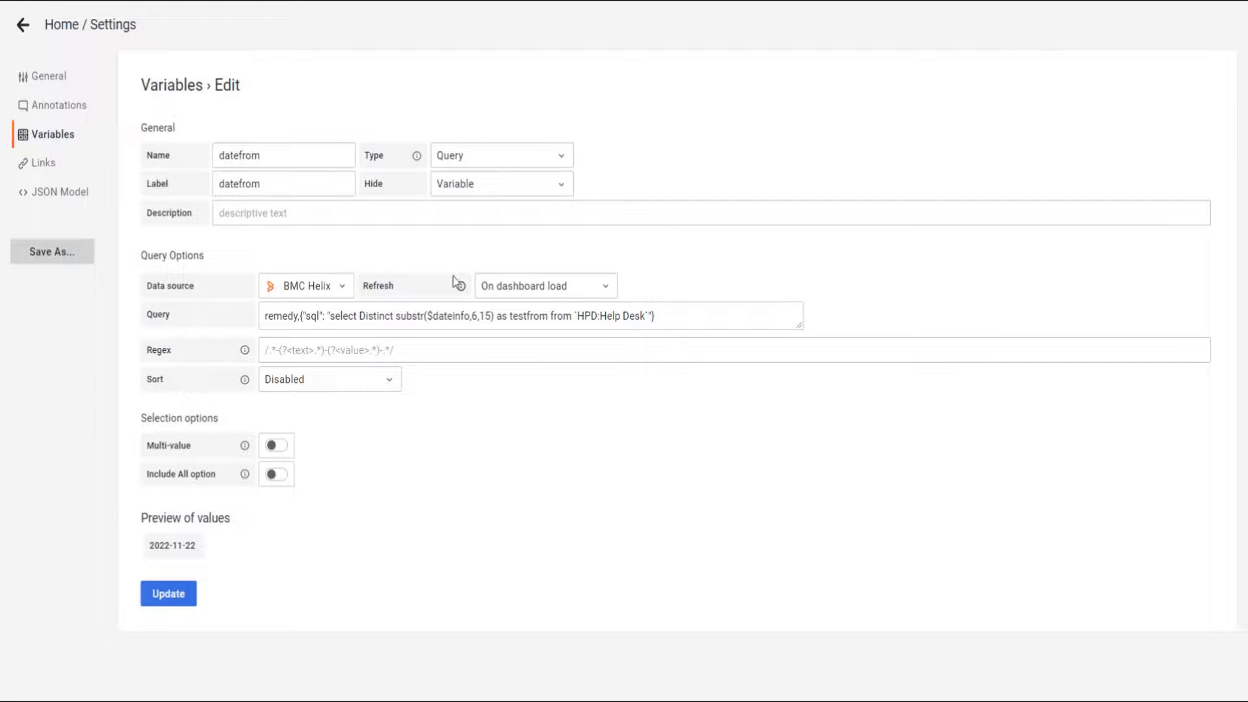
pyautogui.click(509, 294)
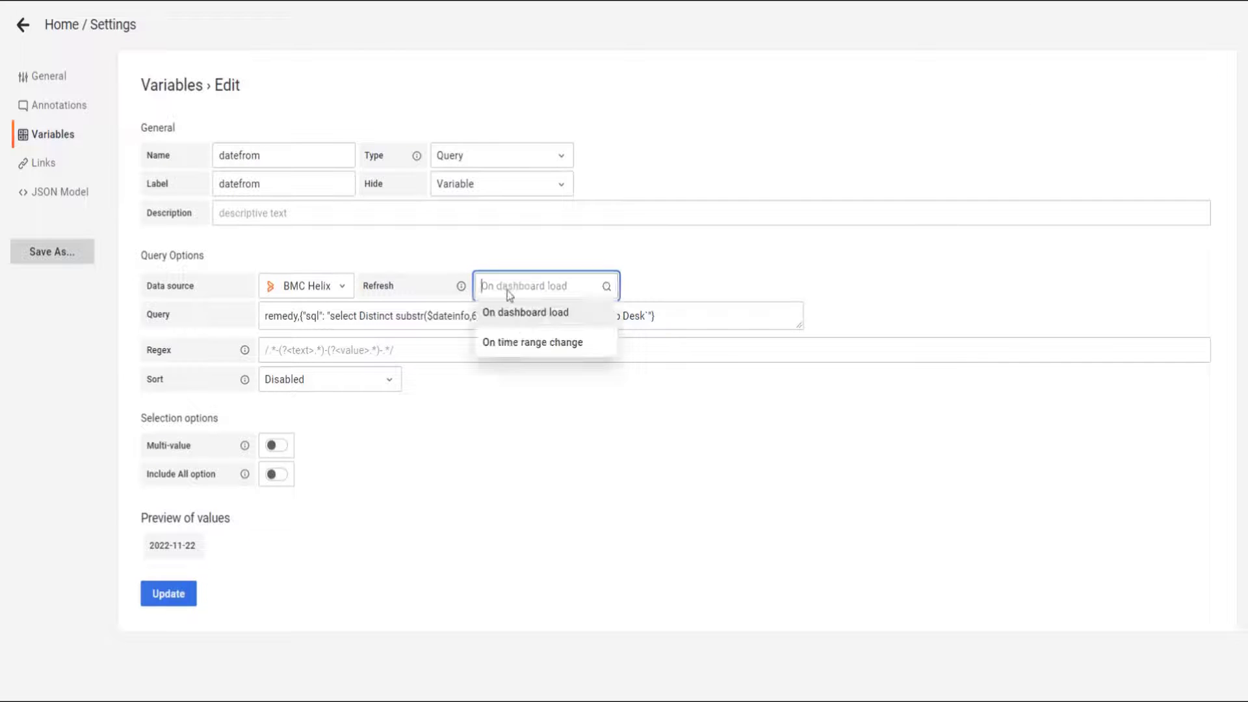
pyautogui.click(507, 342)
pyautogui.click(169, 594)
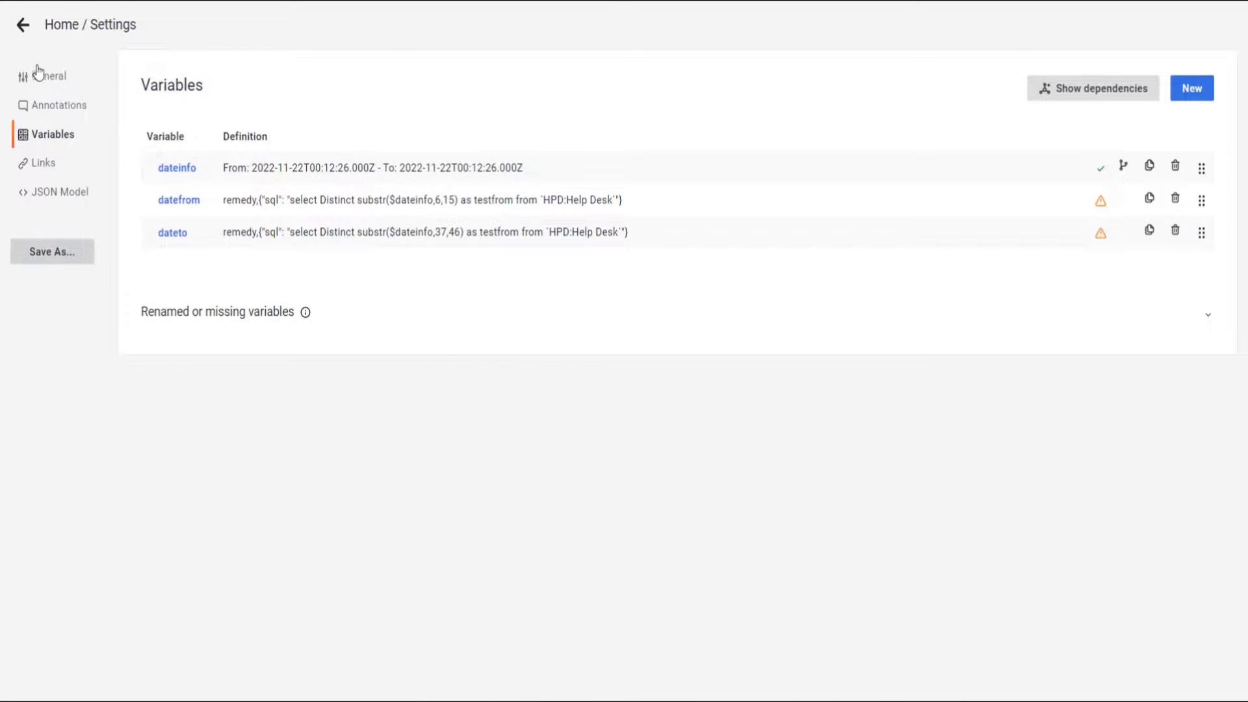
# Turn off 'Hide time picker' in dashboard settings and go back to the incidents panel editor
pyautogui.click(22, 37)
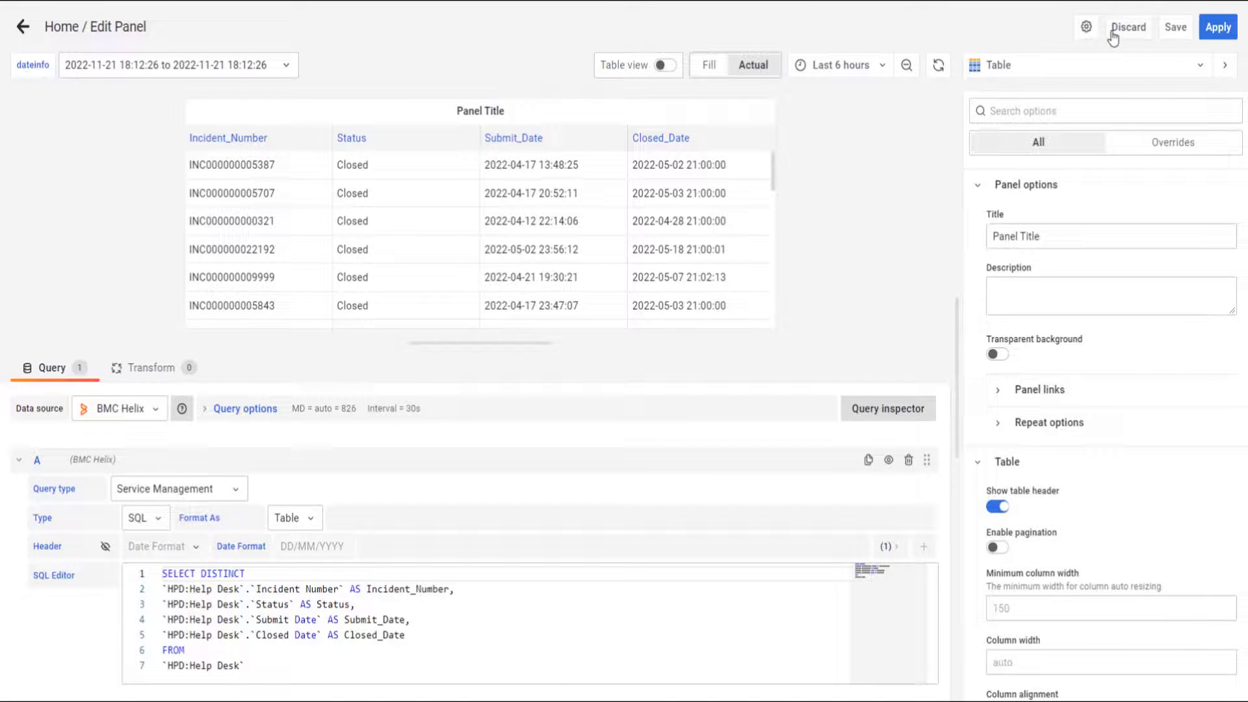
pyautogui.click(1085, 27)
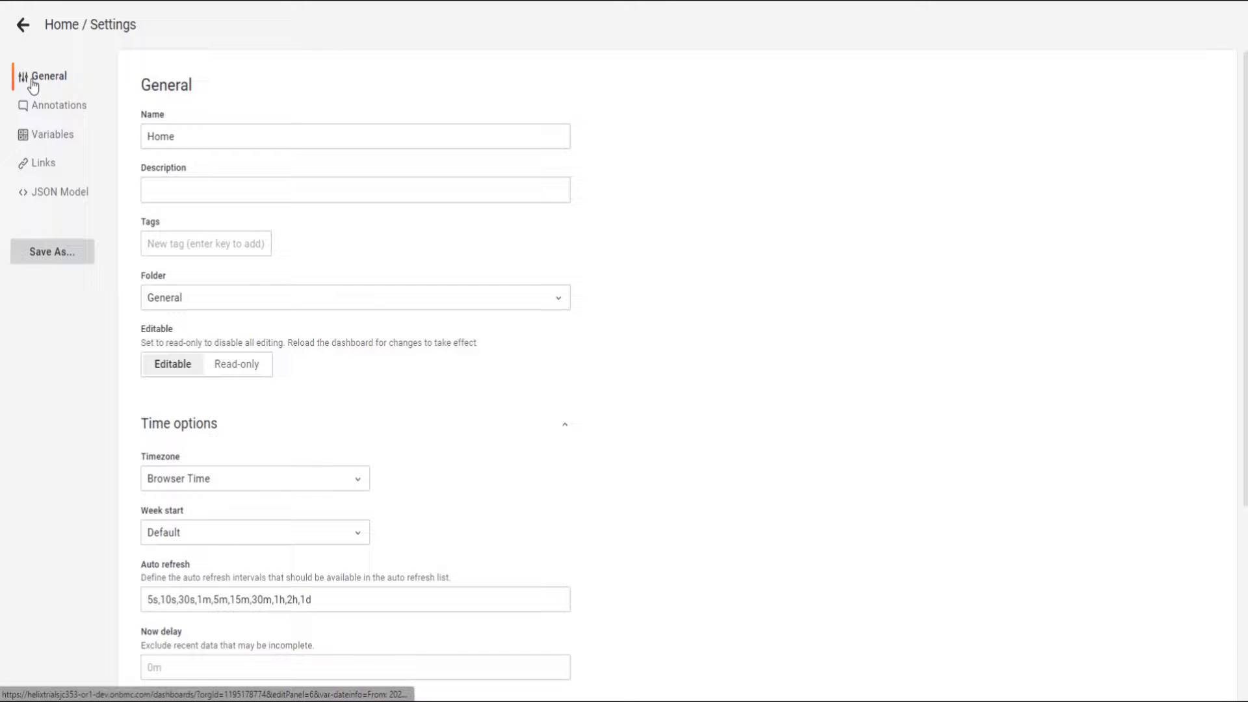
pyautogui.scroll(-4, 135, 240)
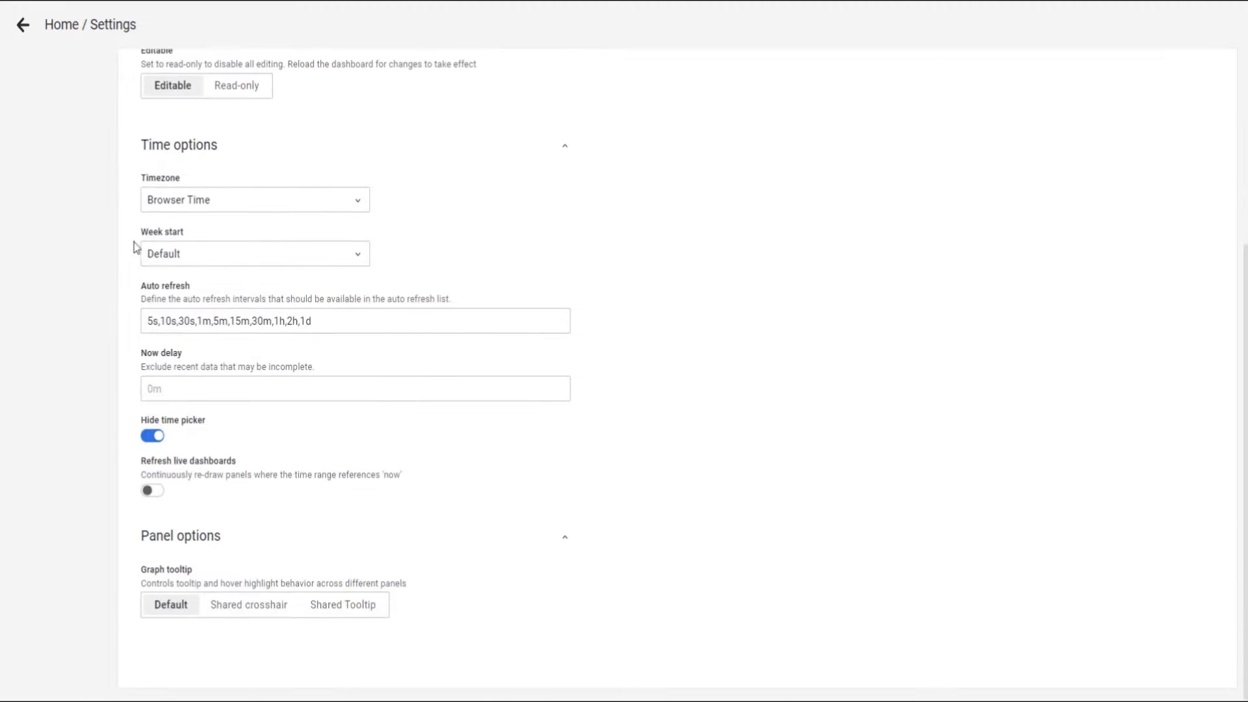
pyautogui.click(156, 436)
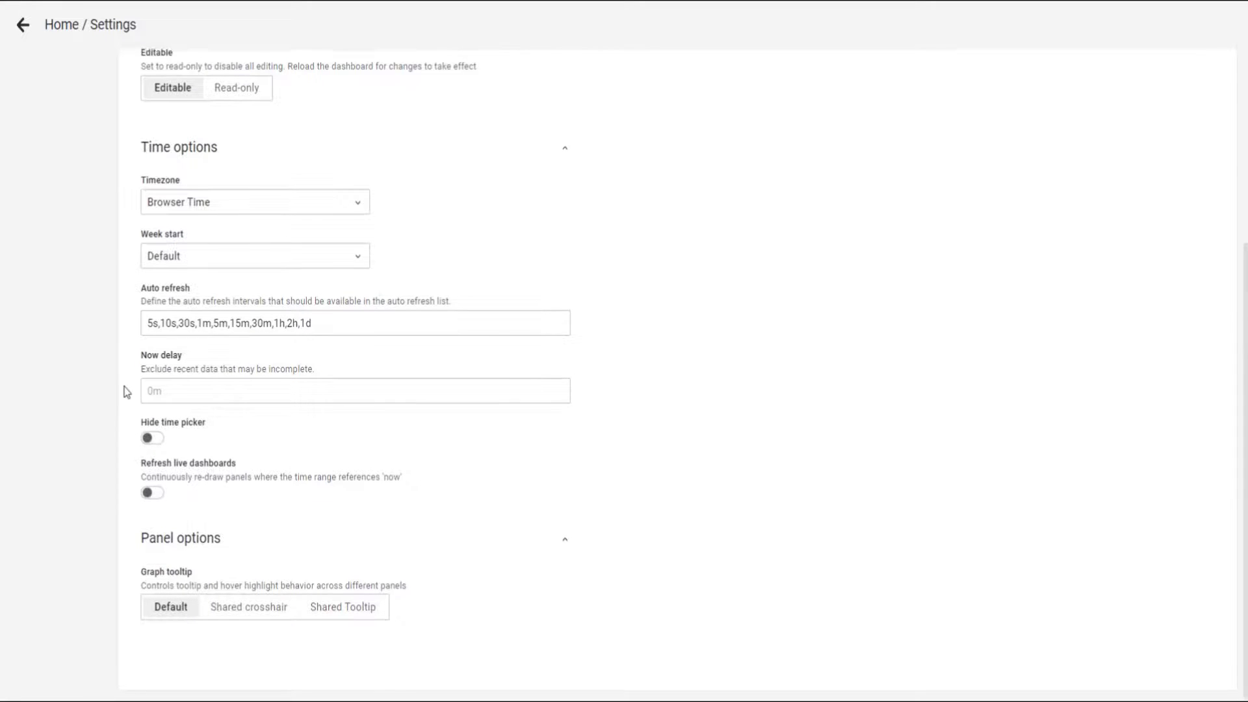
pyautogui.scroll(4, 127, 392)
pyautogui.click(24, 25)
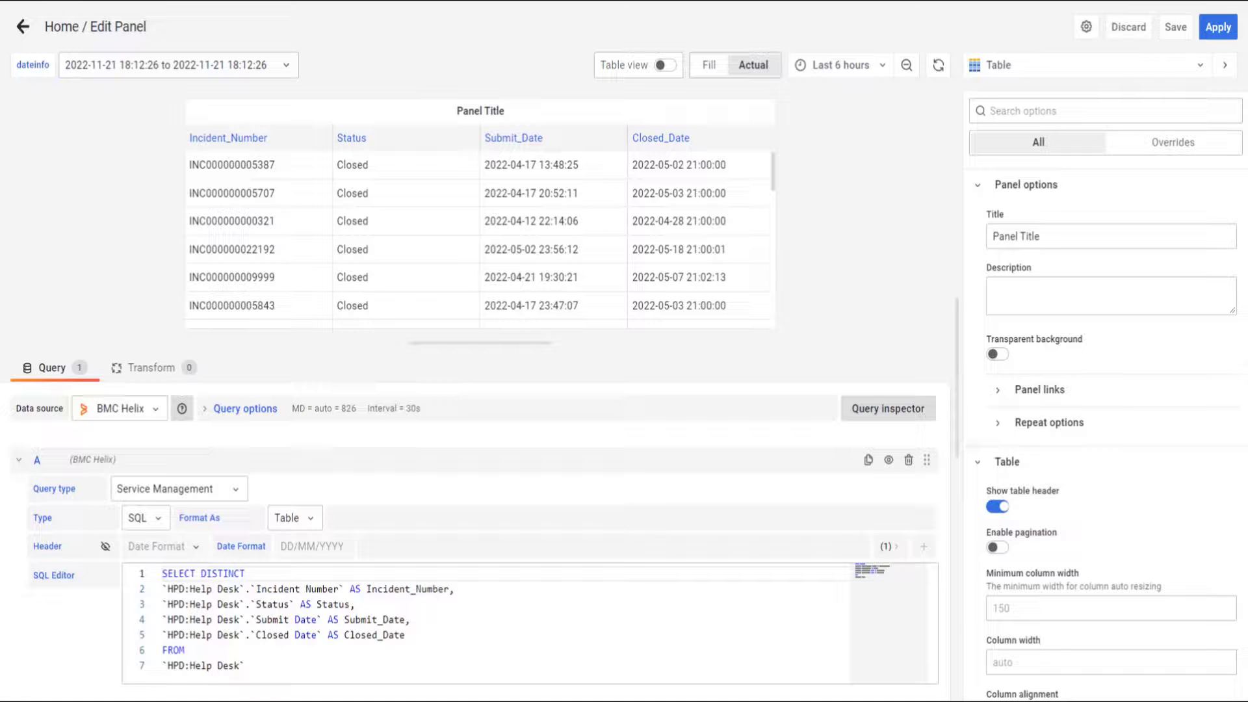
# Paste Closed Date conditions using ${datefrom:singlequote} and ${dateto:singlequote} on a new line after FROM
pyautogui.click(265, 666)
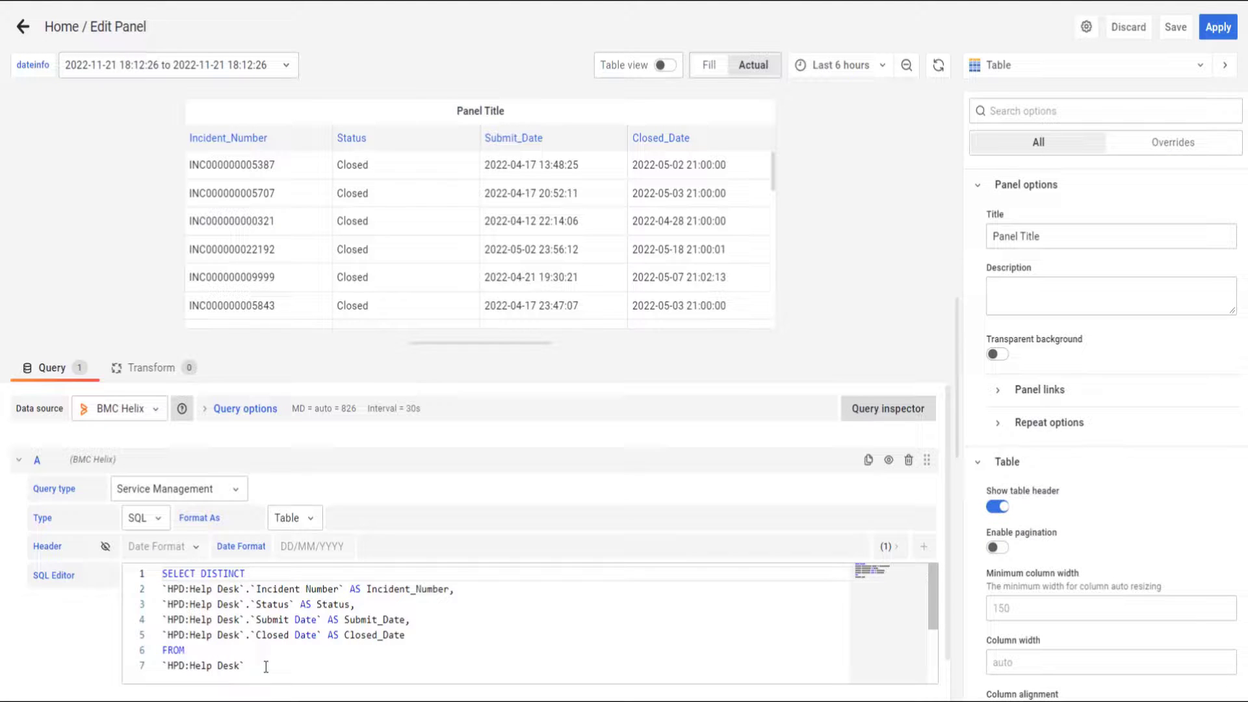
pyautogui.moveTo(251, 662); pyautogui.dragTo(125, 576)
pyautogui.click(219, 616)
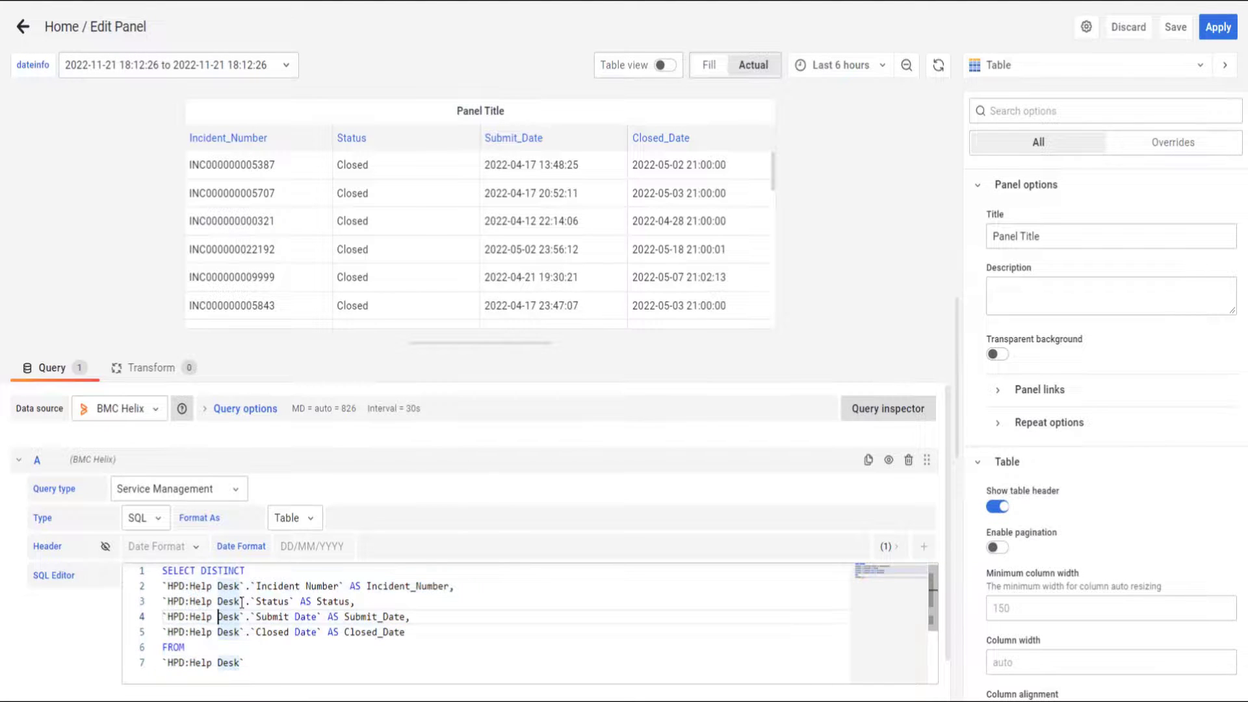
pyautogui.scroll(-1, 377, 598)
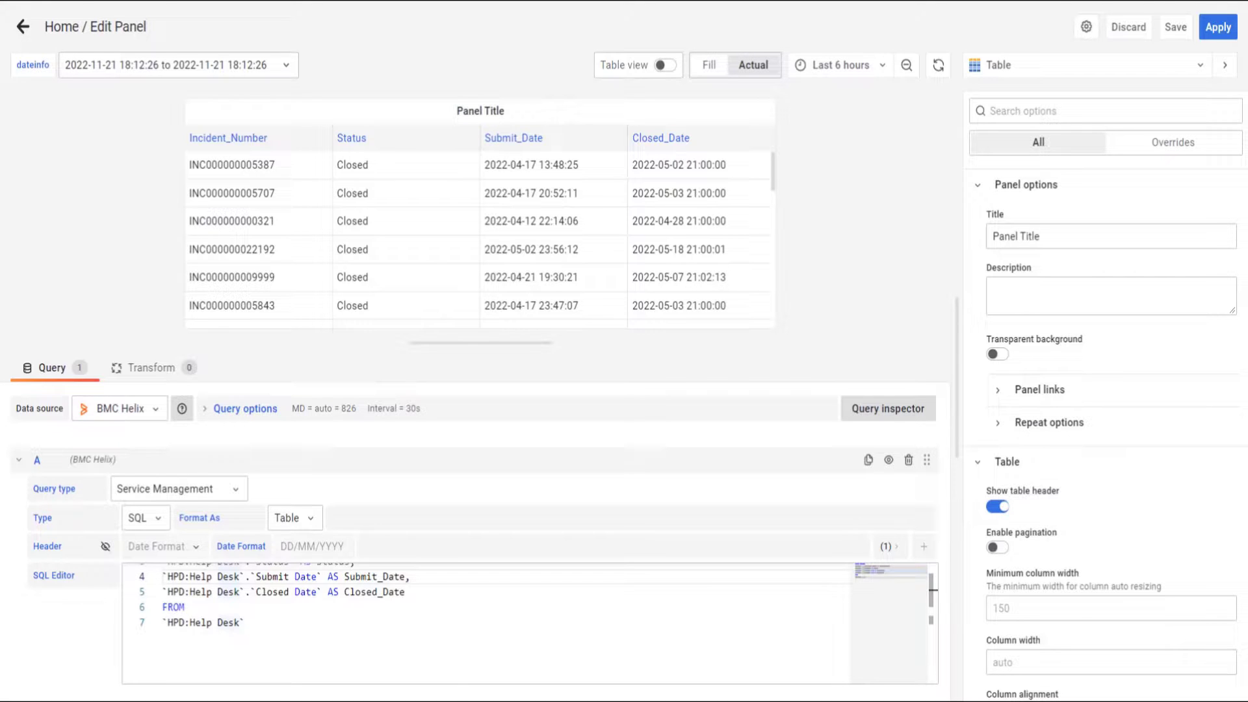
pyautogui.click(173, 622)
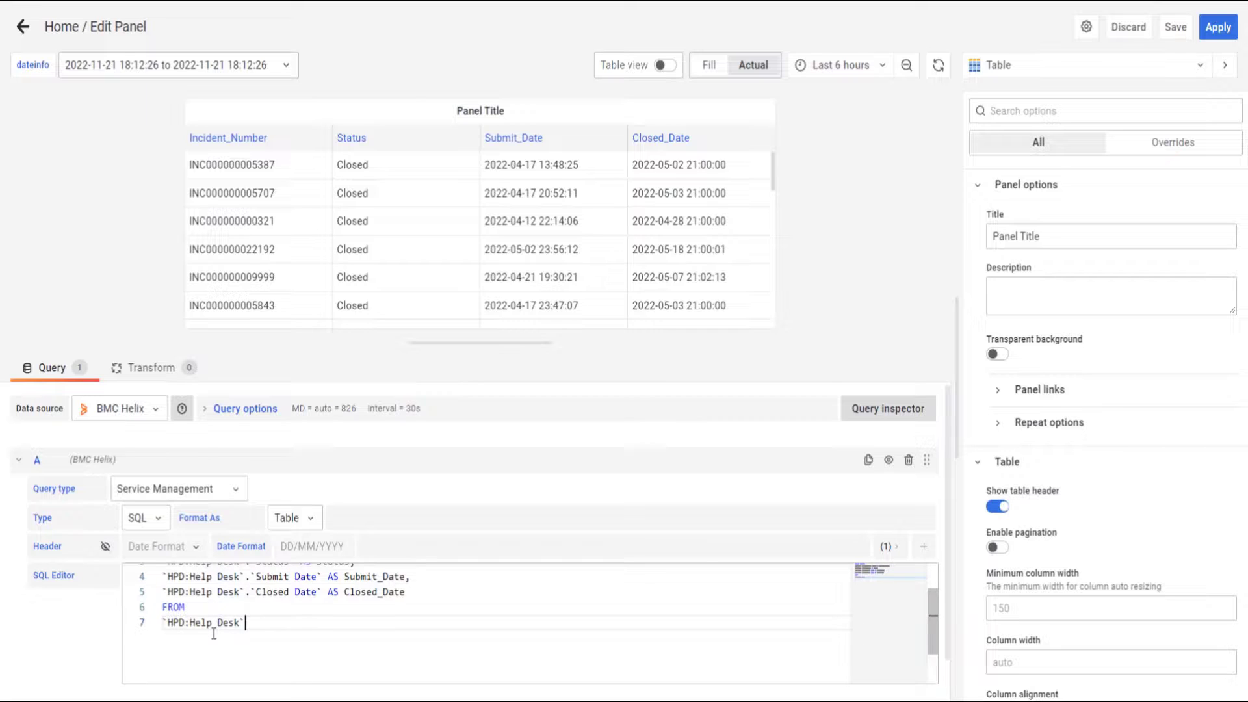
pyautogui.press('Return')
pyautogui.write('`HPD:Help Desk`.`Closed Date`  >= ${datefrom:singlequote} AND `HPD:Help Desk`.`Closed Date`  >= ${dateto:singlequote}')
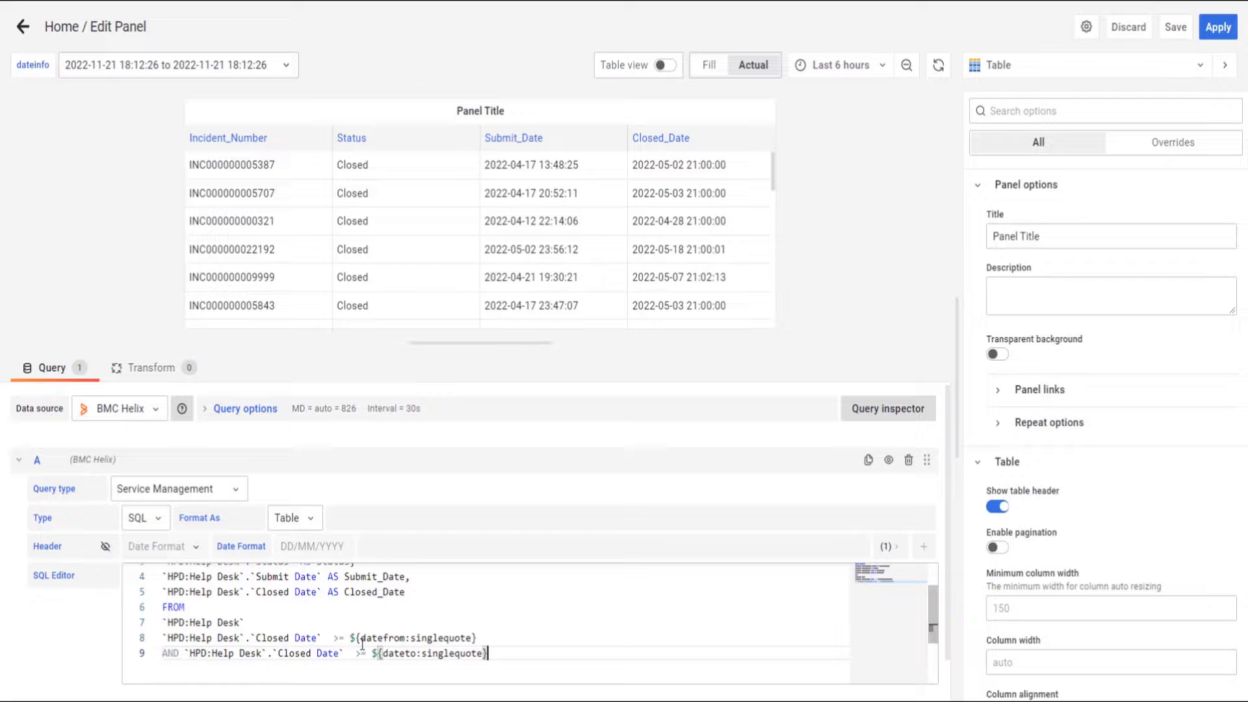
pyautogui.moveTo(362, 641); pyautogui.dragTo(417, 653)
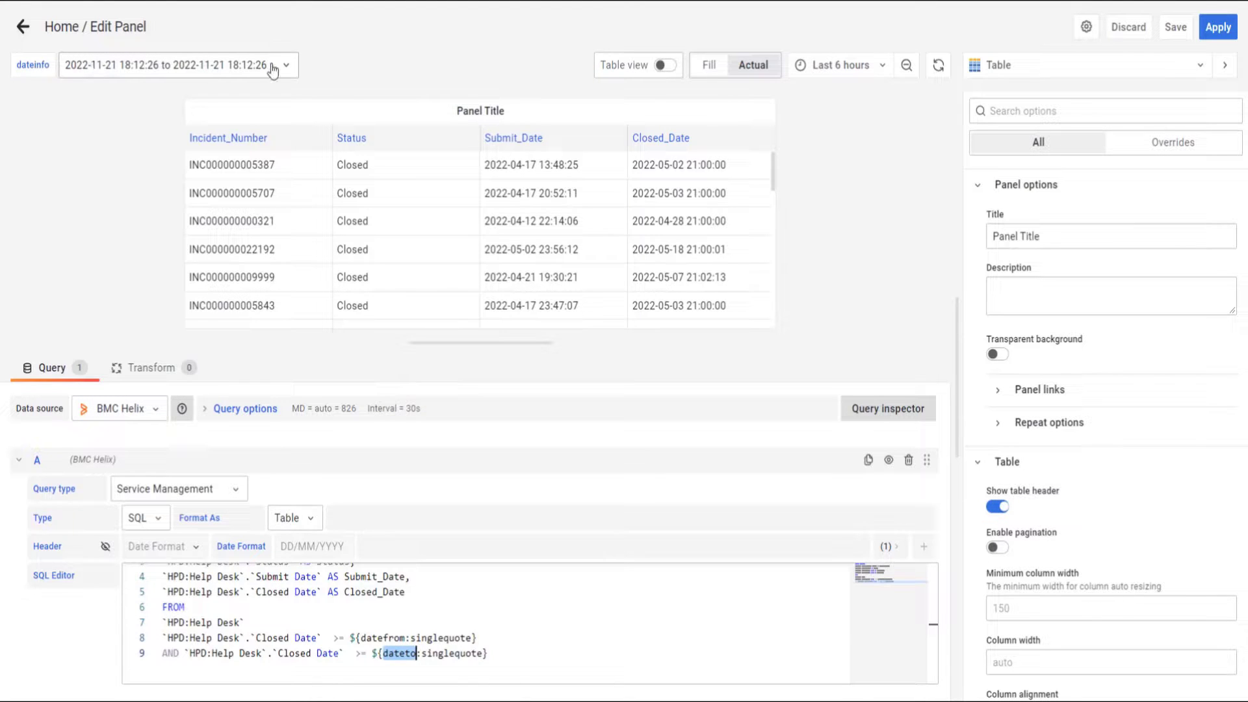
pyautogui.click(496, 653)
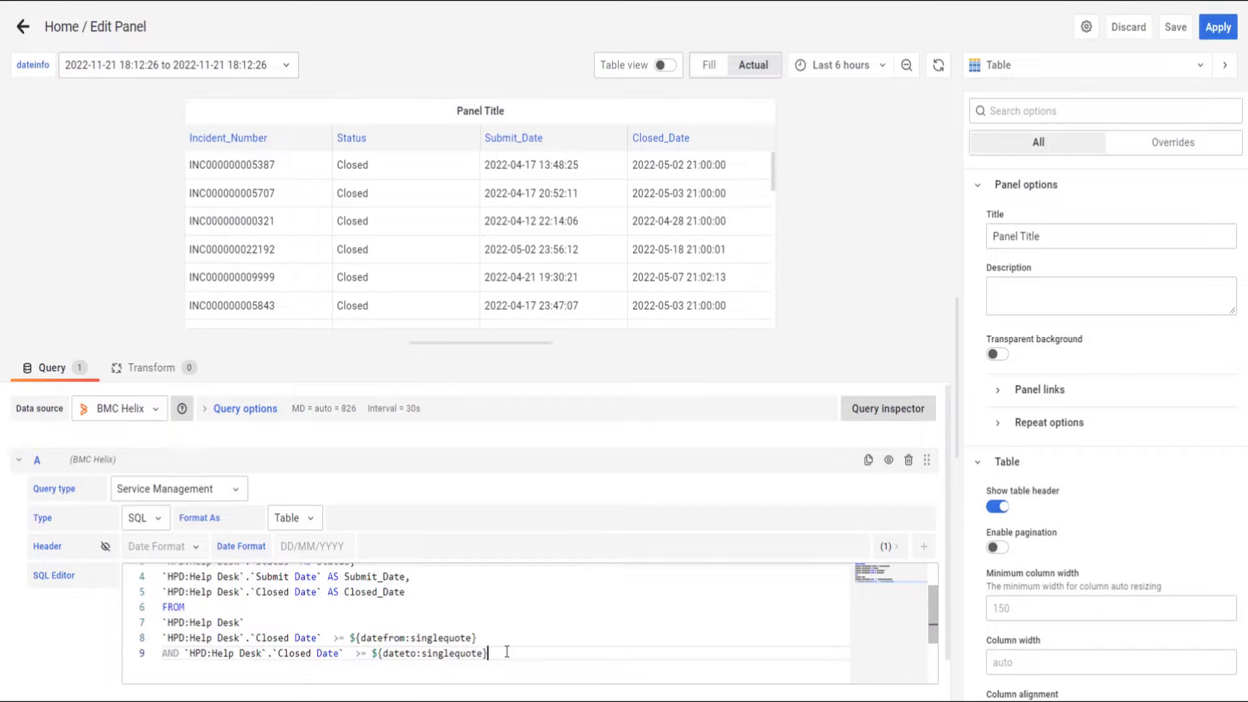
pyautogui.click(537, 638)
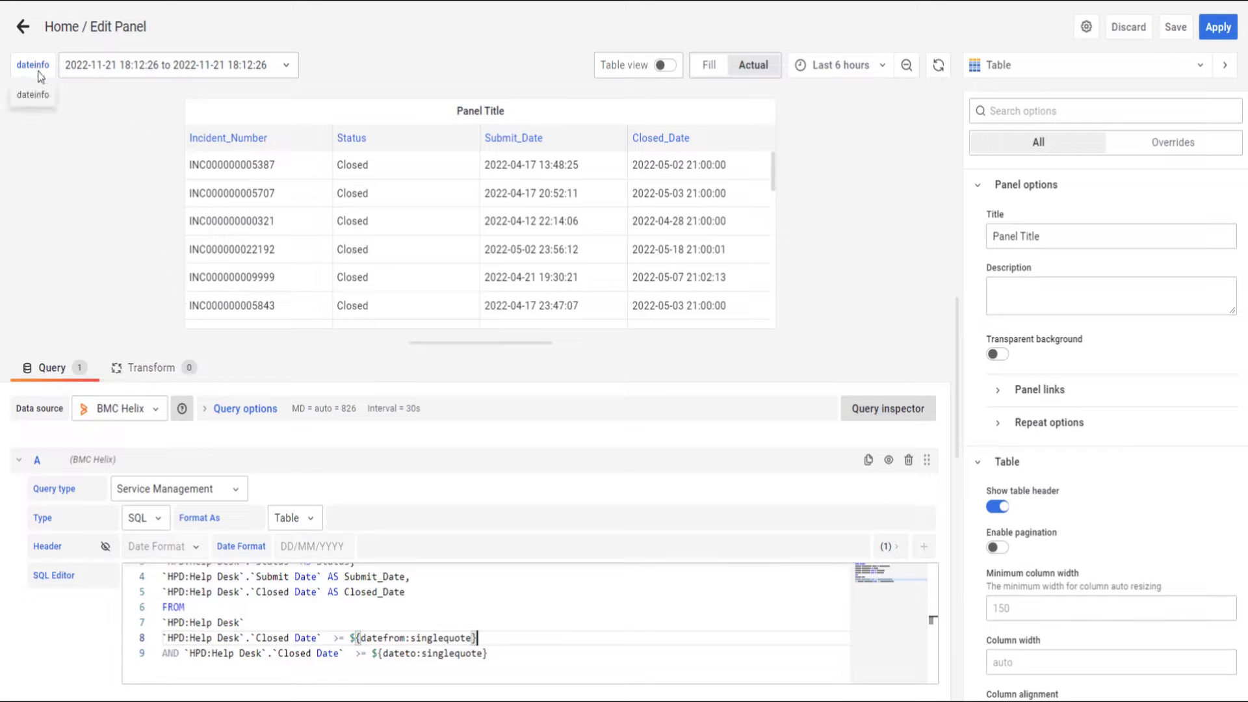
# Pick 5 October to 1 December 2022 in the dateinfo calendar and apply the range
pyautogui.click(288, 68)
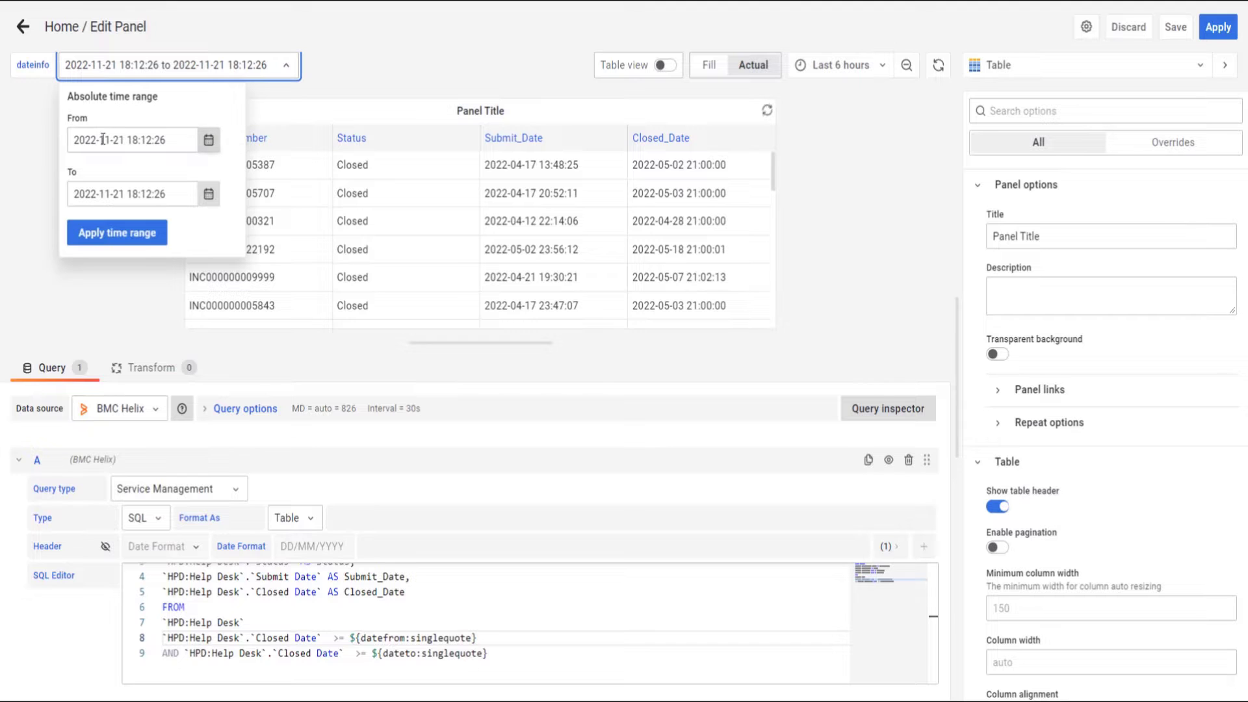
pyautogui.click(207, 139)
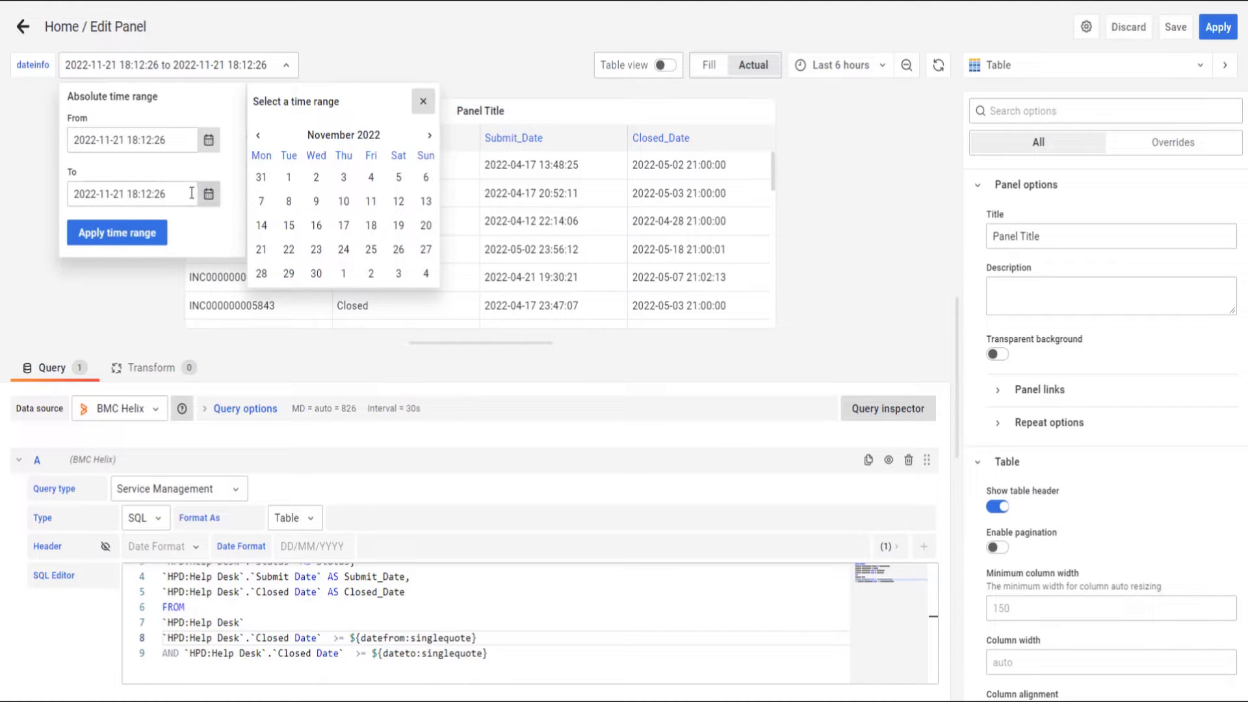
pyautogui.click(170, 194)
pyautogui.click(208, 147)
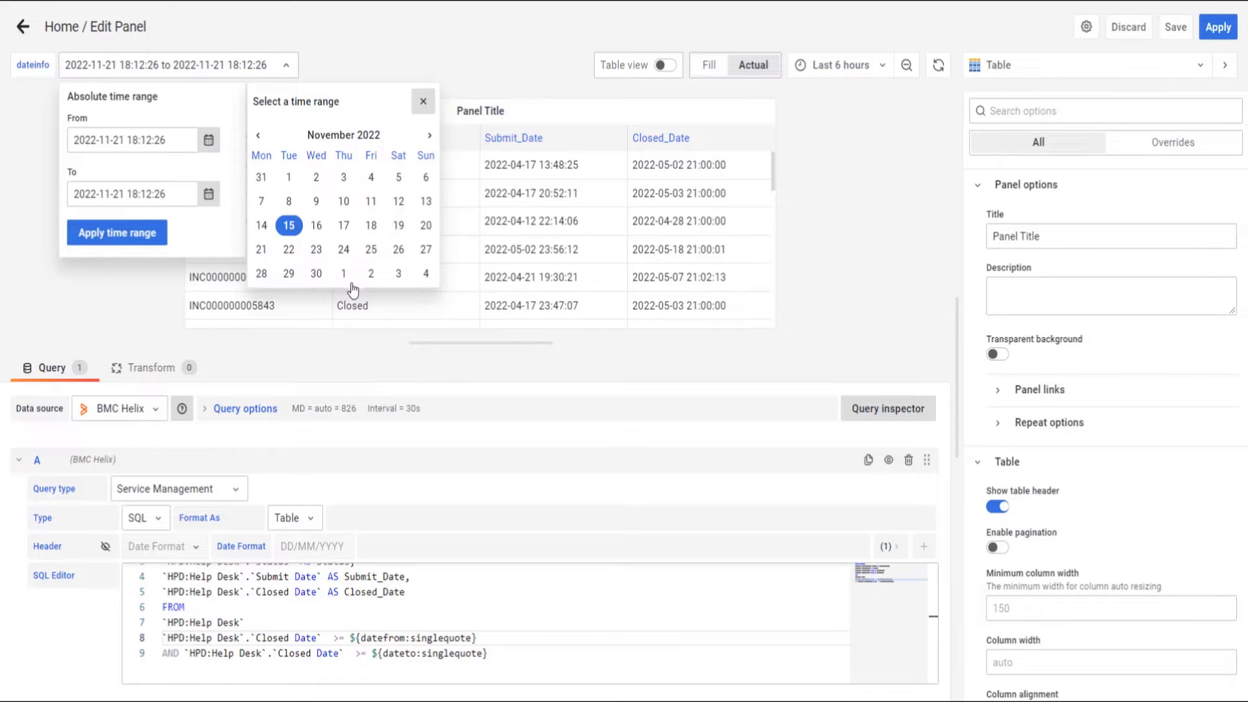
pyautogui.click(316, 274)
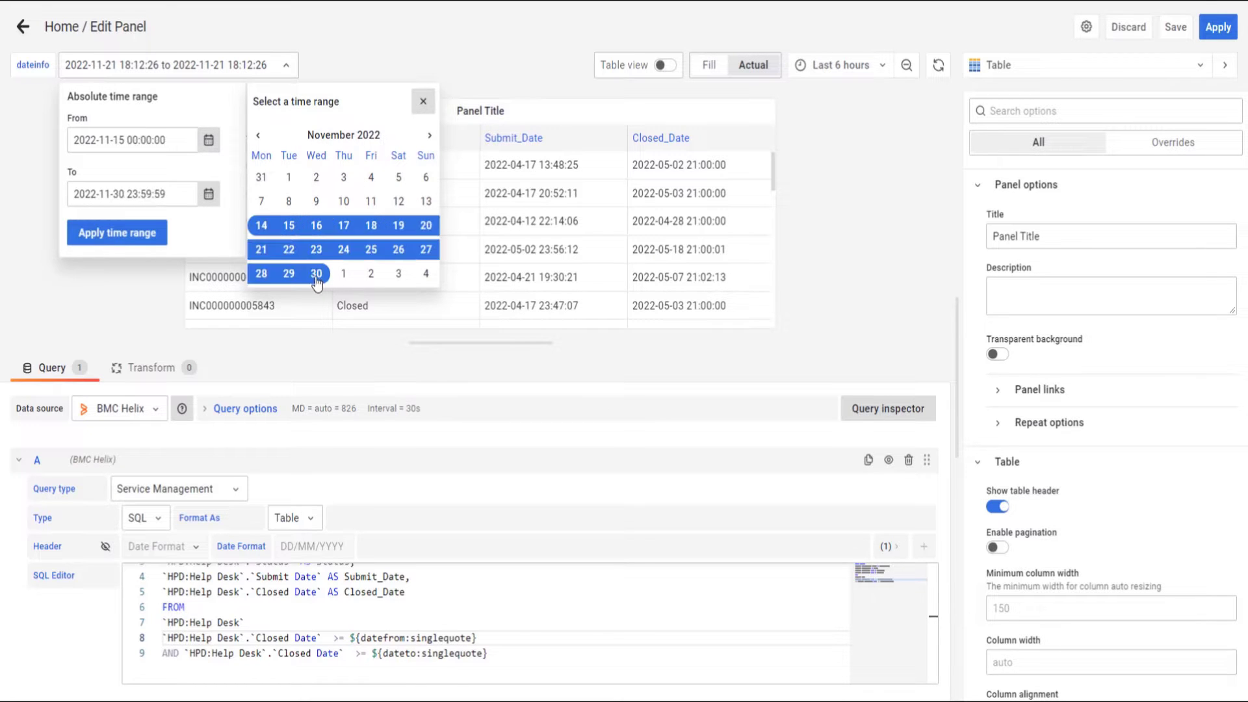
pyautogui.click(258, 135)
pyautogui.click(316, 206)
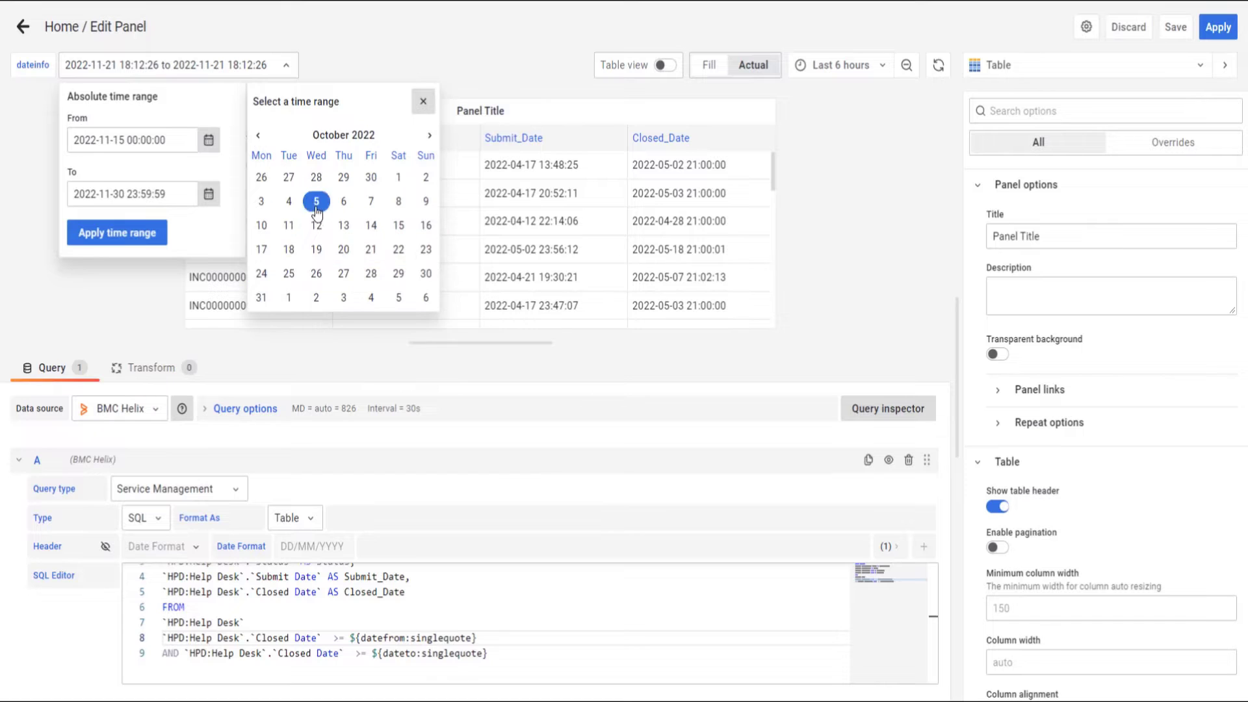
pyautogui.click(429, 138)
pyautogui.click(351, 281)
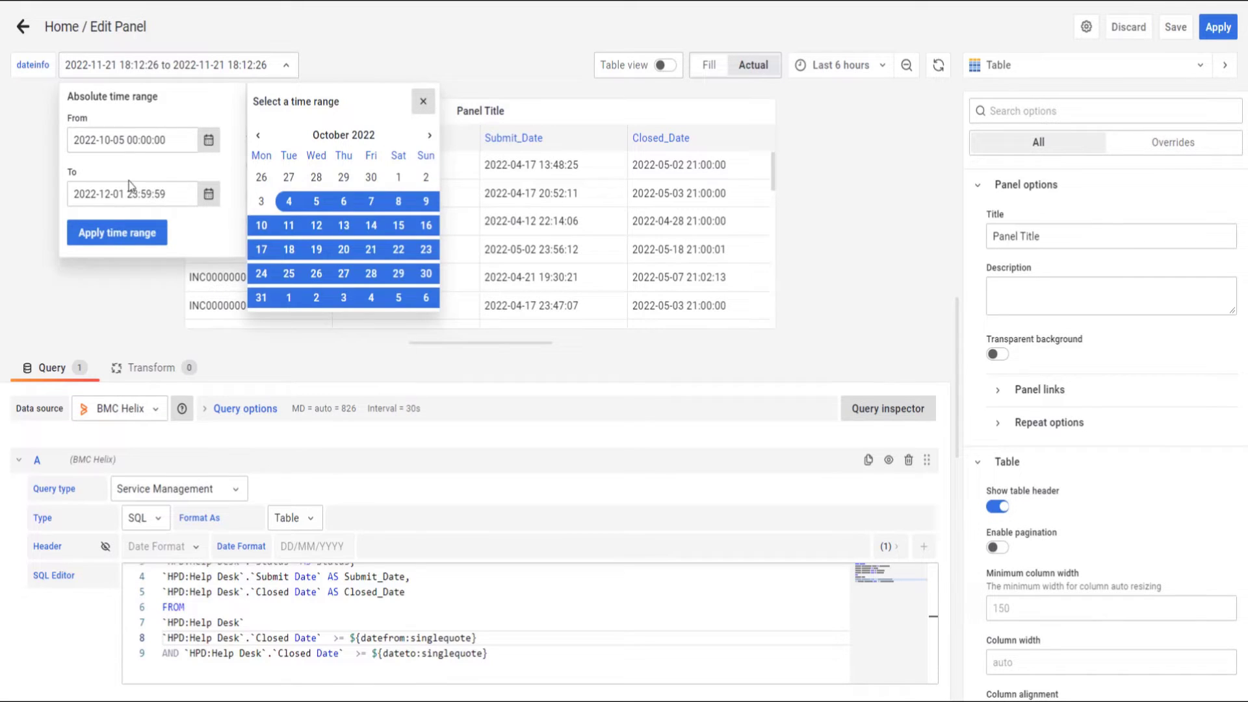
pyautogui.click(107, 236)
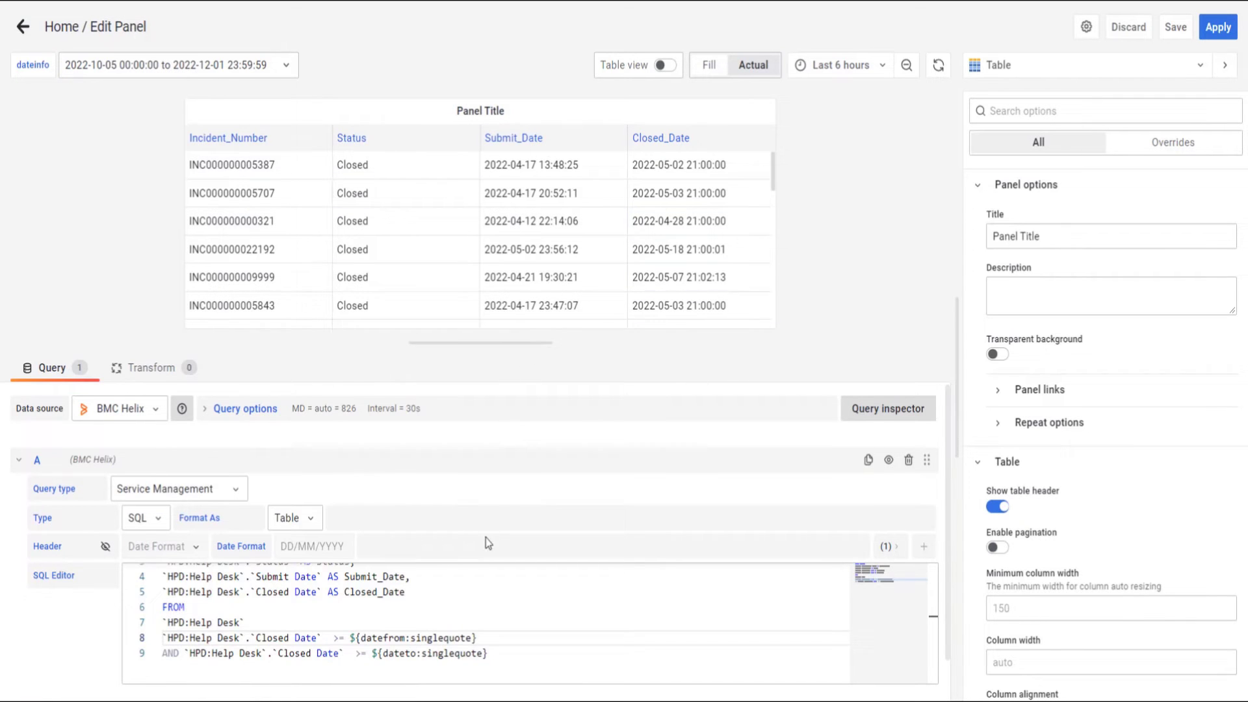
pyautogui.scroll(-1, 483, 608)
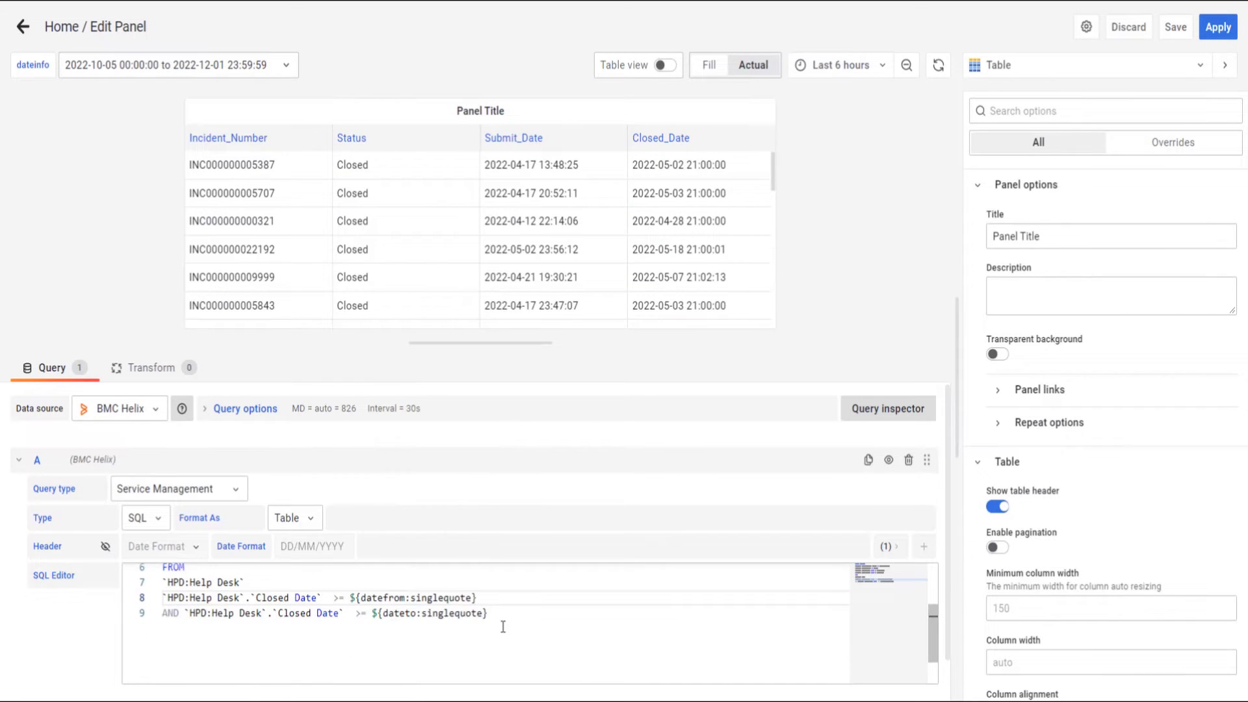